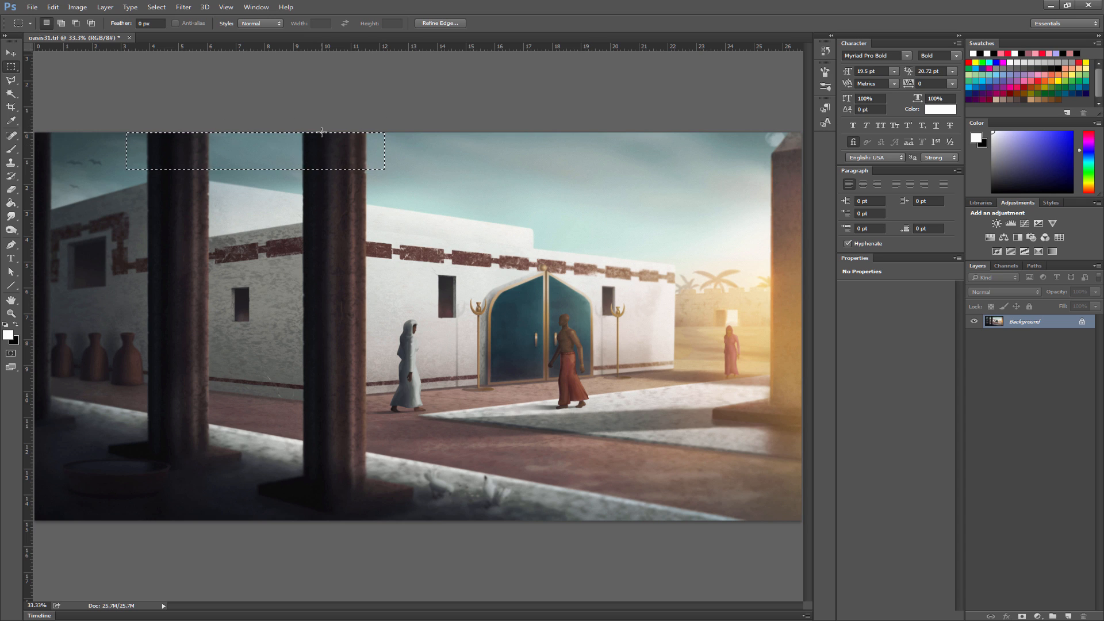
- Fill the selected strip across the sky and column tops with the white foreground color and deselect it
key("i")
key("shift+BackSpace")
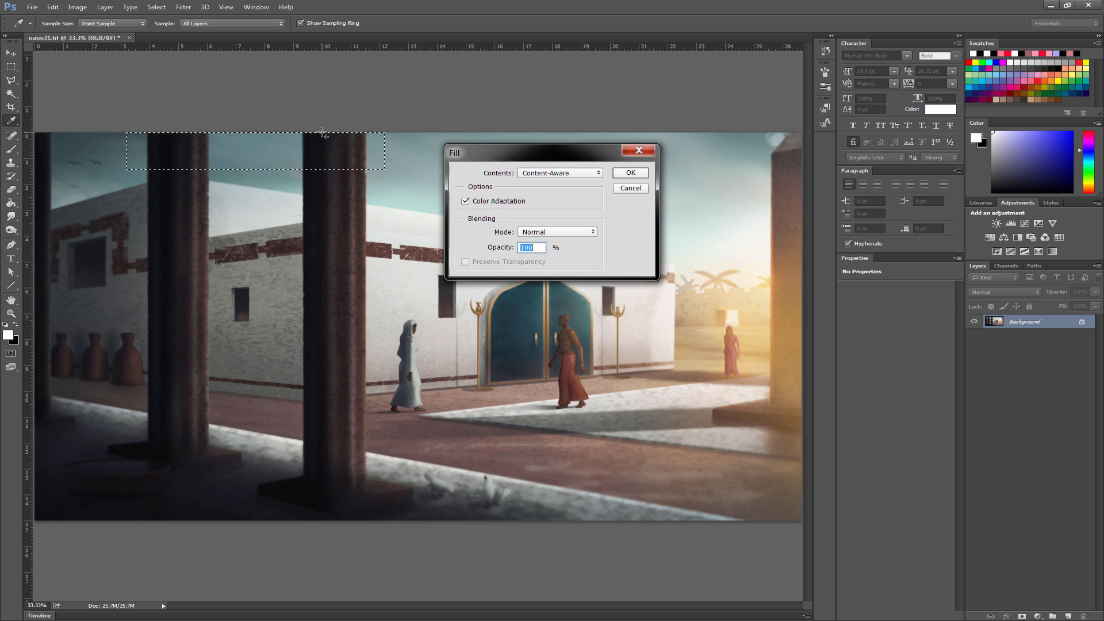
left_click(542, 178)
left_click(544, 183)
left_click(626, 175)
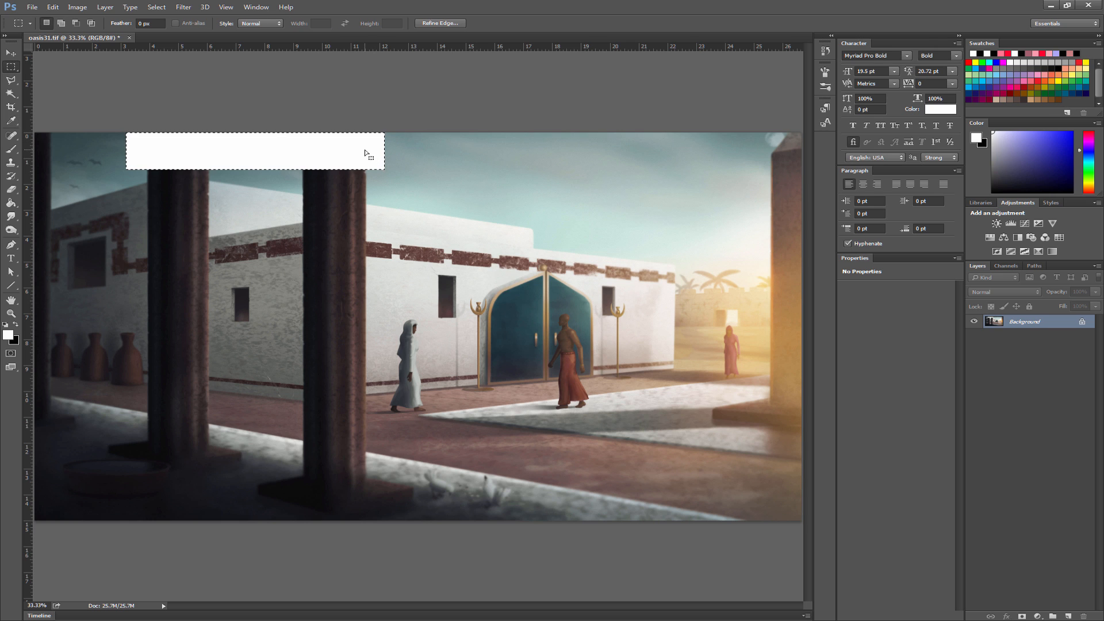
key("ctrl+d")
- Select the white strip with the Magic Wand, apply a Content-Aware fill with Color Adaptation at 100% opacity, and deselect
left_click(11, 93)
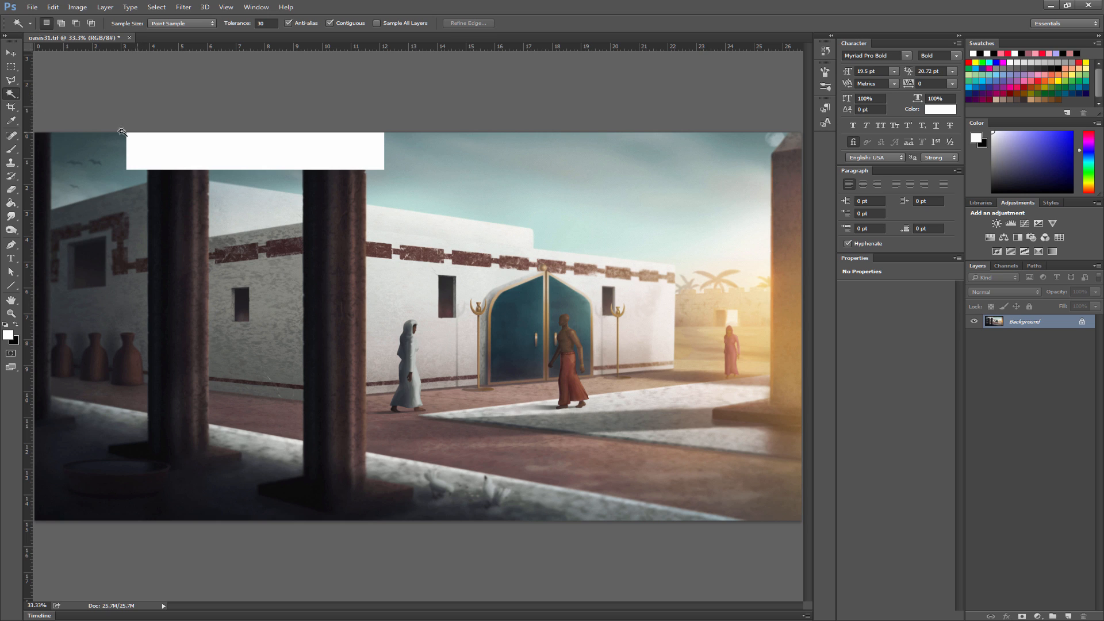
left_click(156, 149)
left_click(52, 7)
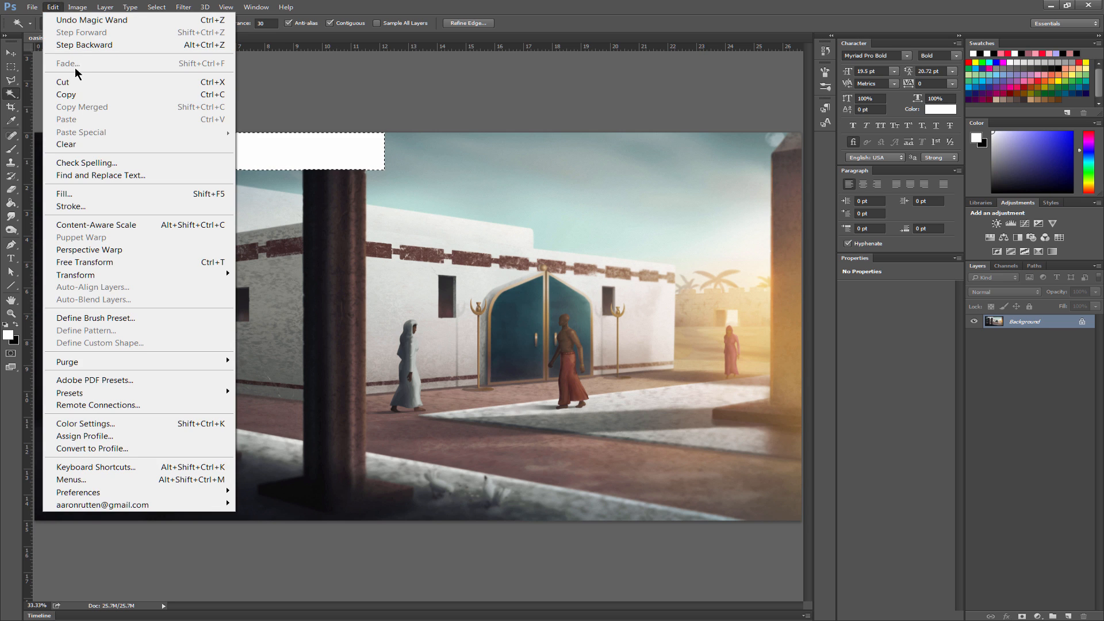
left_click(87, 195)
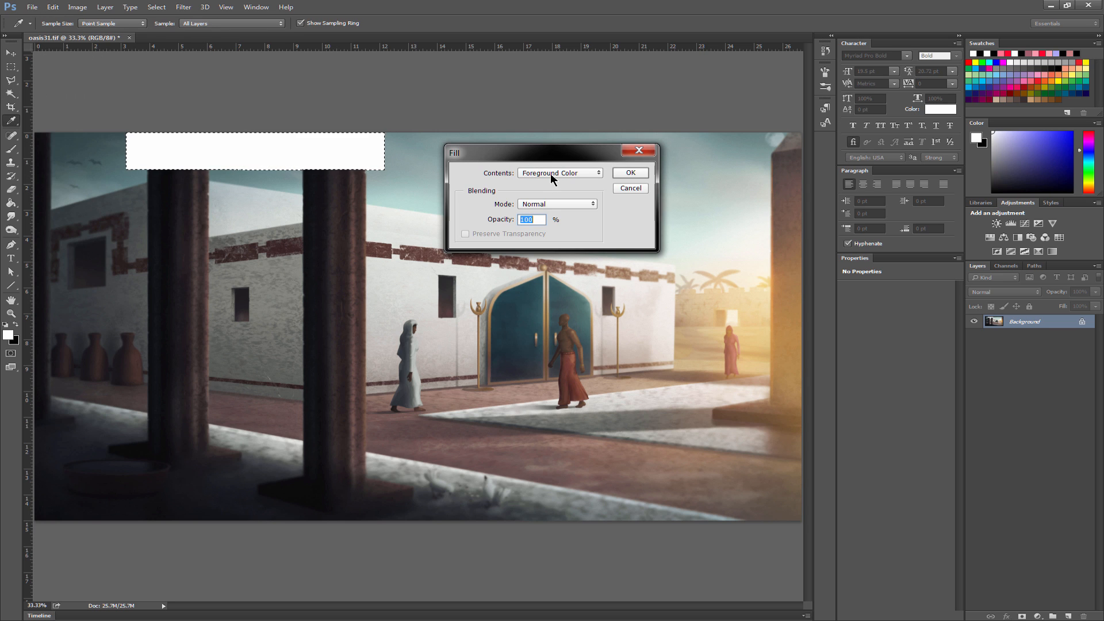
left_click(551, 174)
left_click(548, 212)
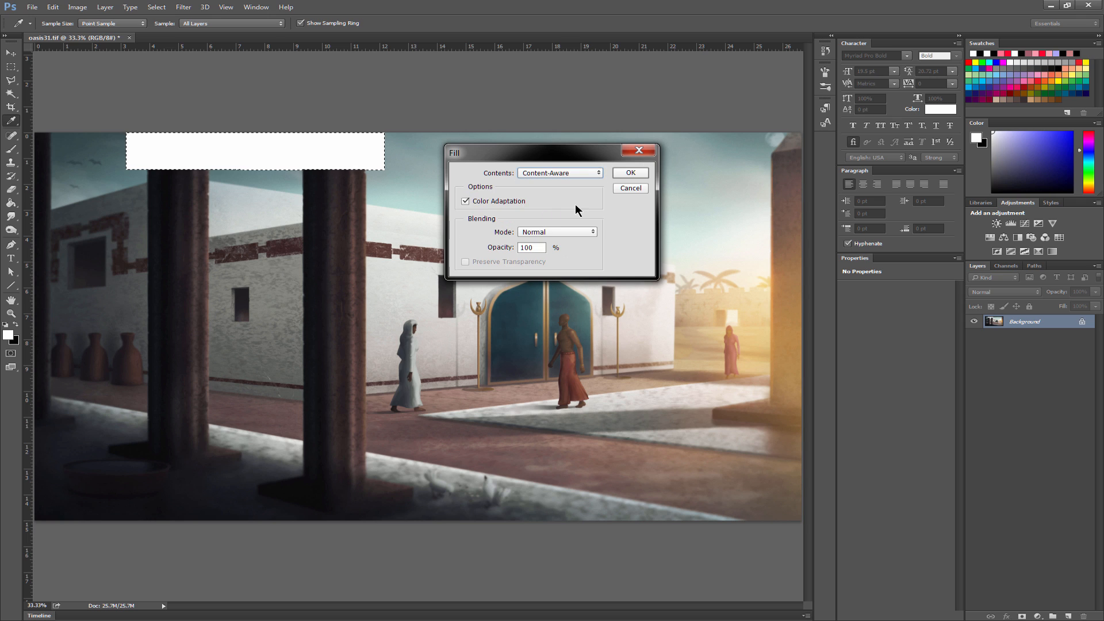
left_click(630, 172)
key("w")
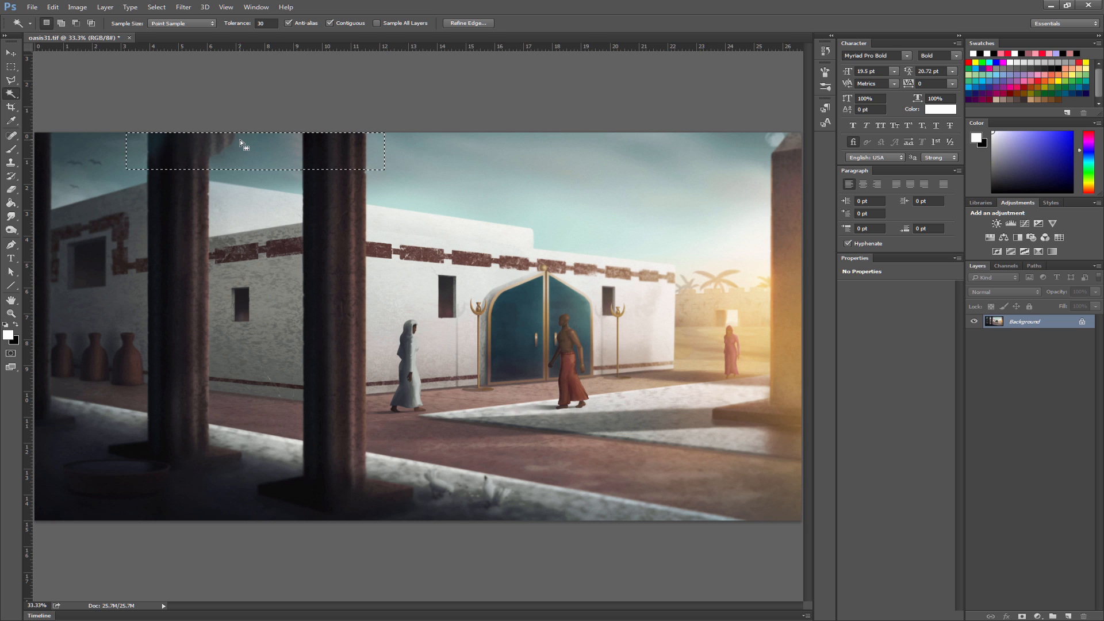
key("ctrl+d")
- Retouch the smudge in the sky beside the column top with the Spot Healing Brush in Content-Aware mode
left_click(11, 314)
left_click(241, 152)
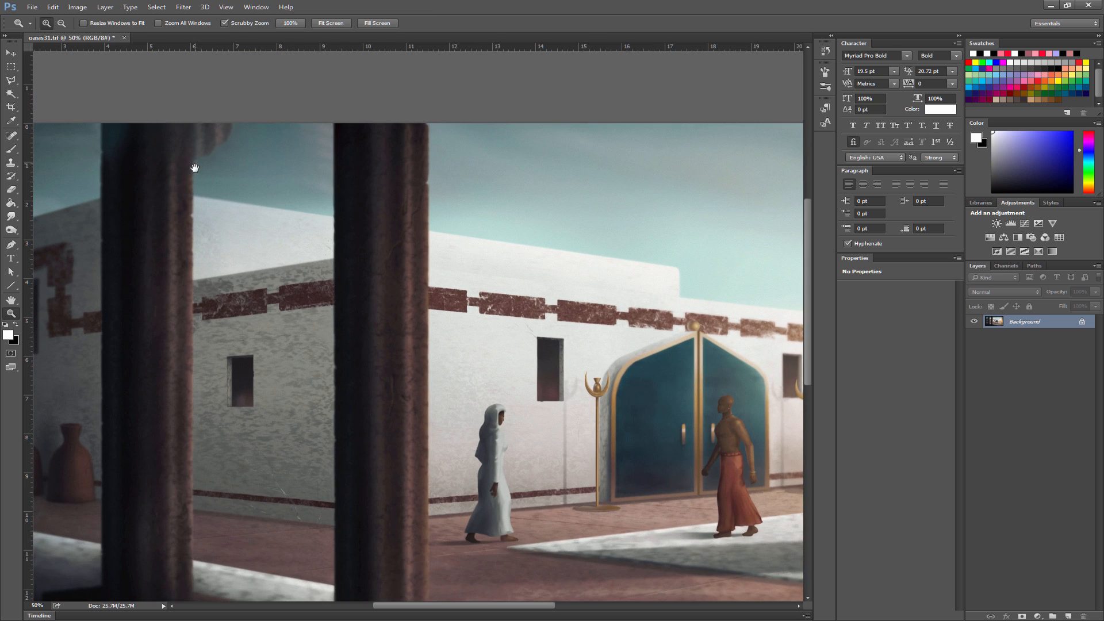
left_click_drag(194, 168, 299, 198)
left_click(326, 165)
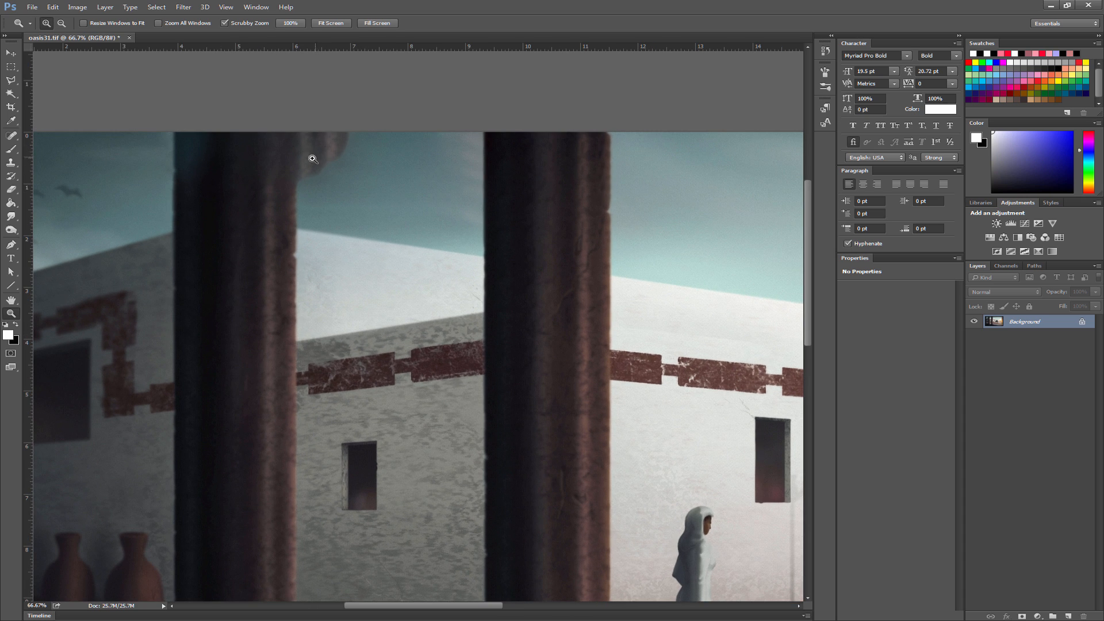
key("j")
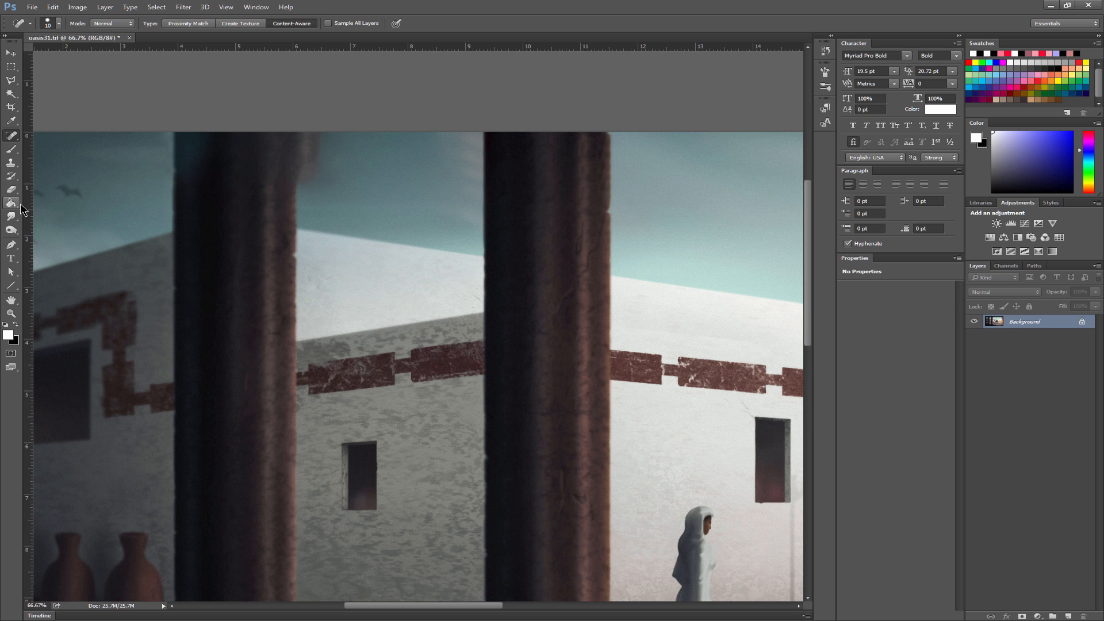
- Clone clean sky over the remaining smudge beside the column top using a smaller Clone Stamp brush
left_click(14, 164)
key("bracketleft")
key("bracketleft")
key("bracketleft")
key("bracketleft")
key("bracketleft")
key("bracketleft")
key("bracketleft")
key("bracketleft")
key("bracketleft")
key("bracketleft")
key("bracketleft")
left_click(357, 209, "alt")
left_click_drag(309, 167, 333, 131)
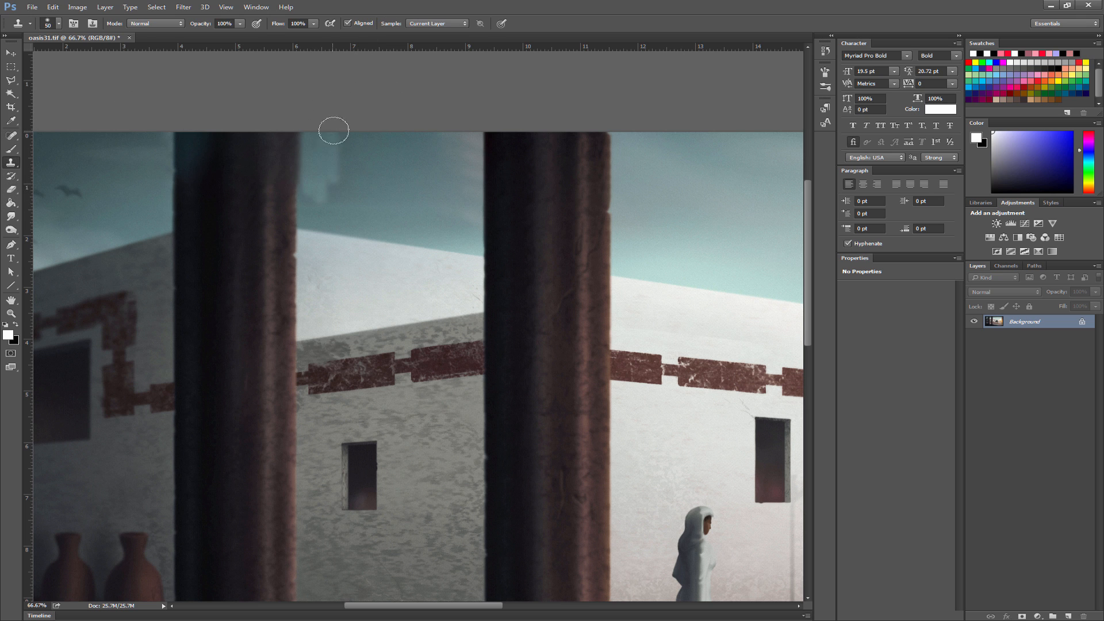
mouse_move(334, 187)
left_mouse_down()
mouse_move(329, 166)
mouse_move(318, 176)
left_mouse_up()
left_click(11, 314)
left_click(338, 156, "alt")
left_click(338, 155, "alt")
left_click(338, 156, "alt")
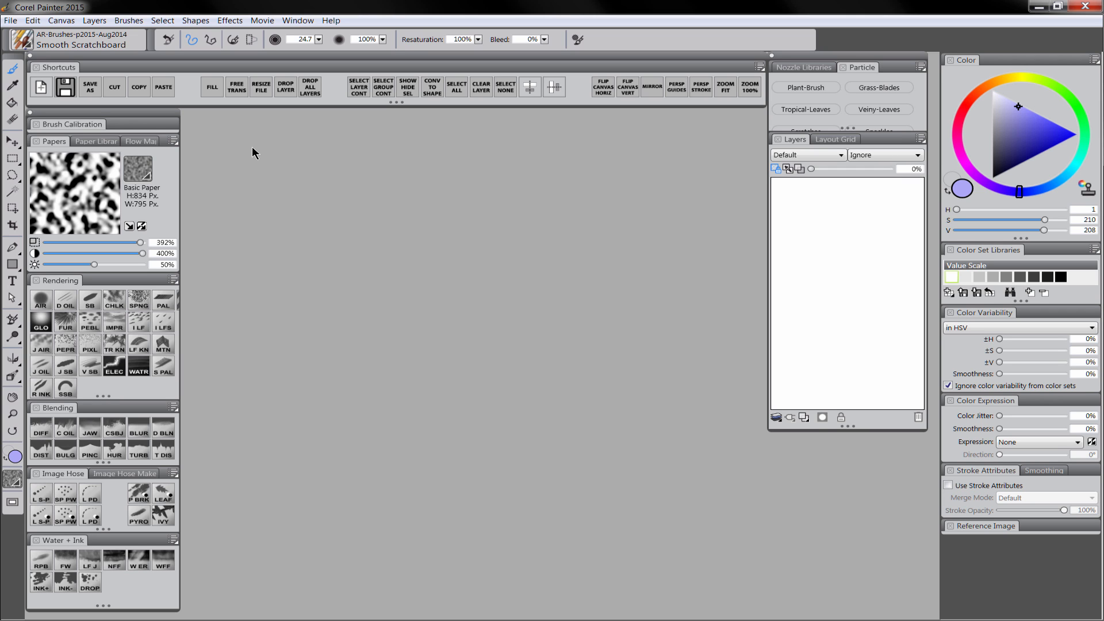
- Switch to Corel Painter, create a new document and paint broad navy, yellow and red strokes across the canvas
key("ctrl+n")
key("Return")
left_click_drag(222, 444, 395, 451)
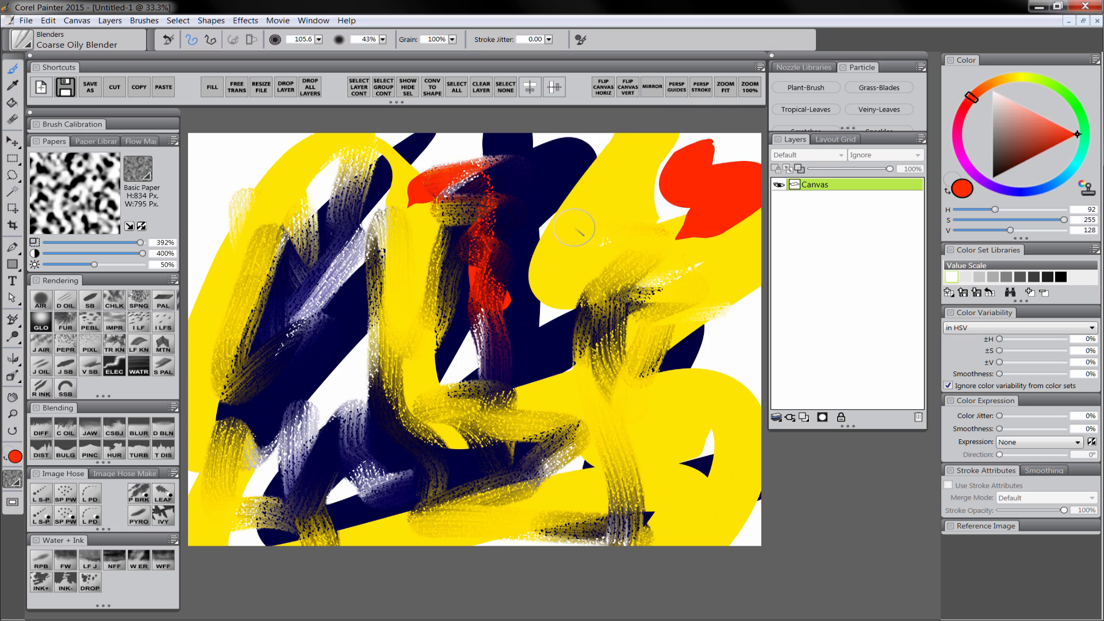
left_click_drag(310, 218, 601, 199)
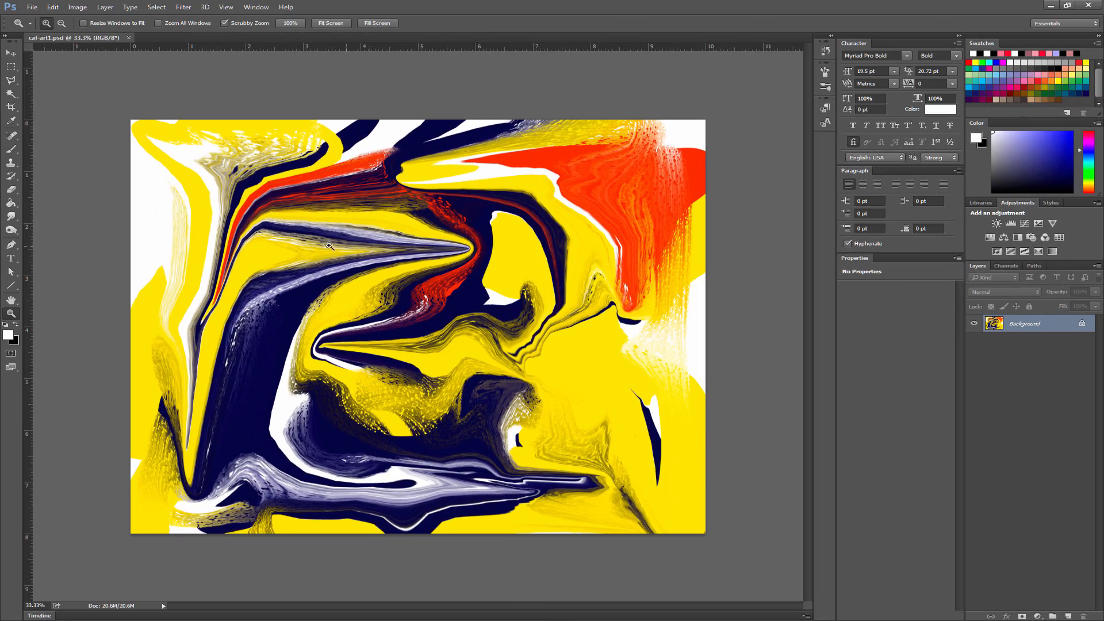
- In Photoshop, cut the entire caf-art1.psd artwork from the Background and paste it as a new layer
left_click(10, 53)
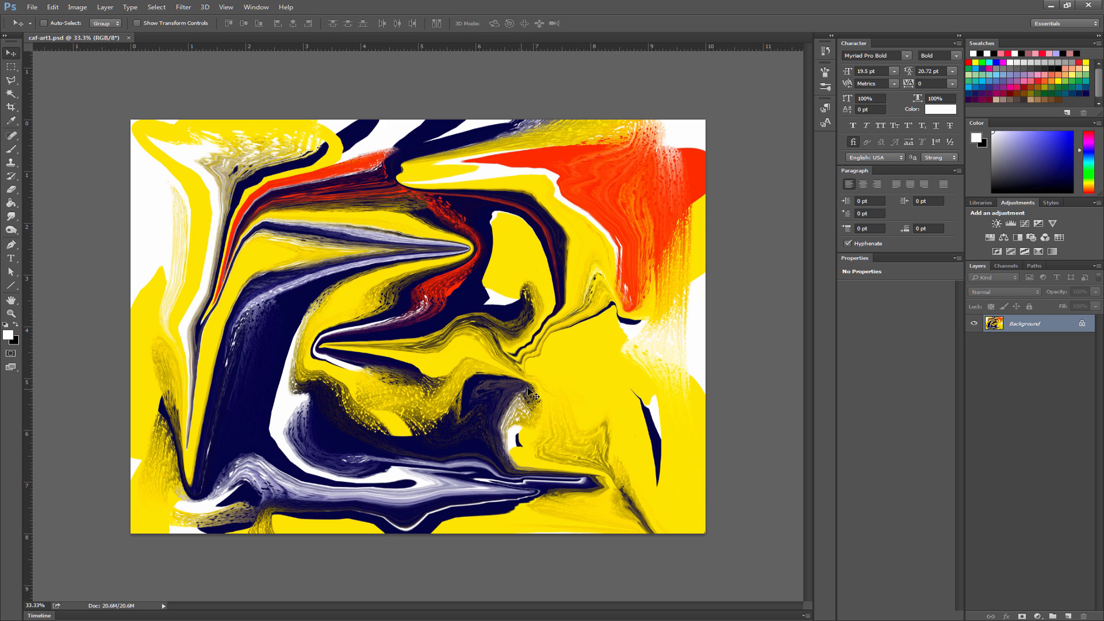
key("ctrl+a")
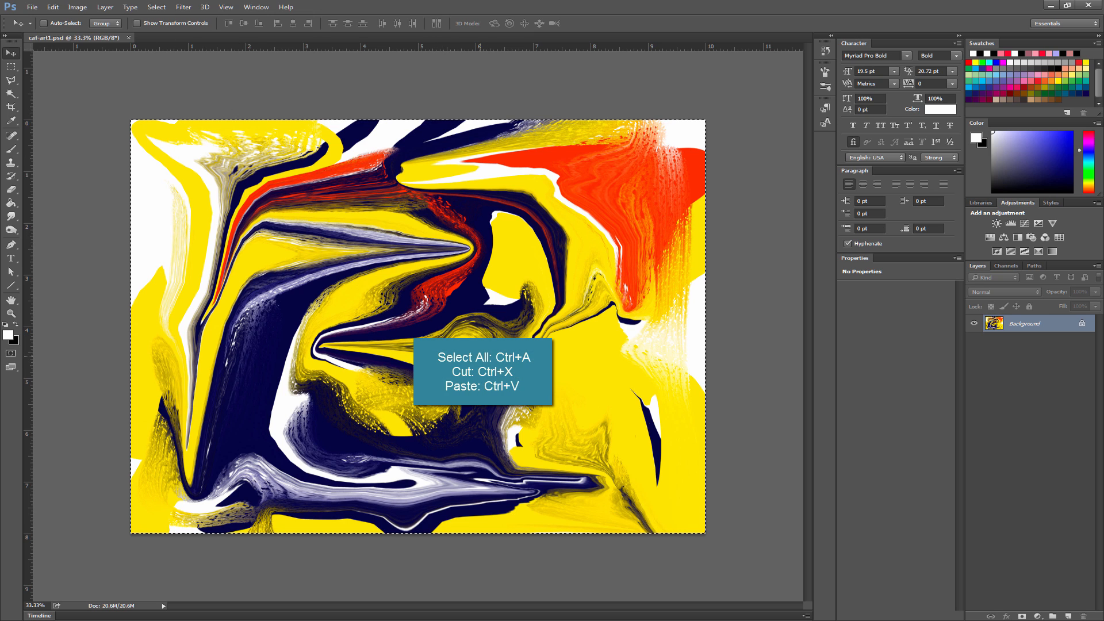
key("ctrl+x")
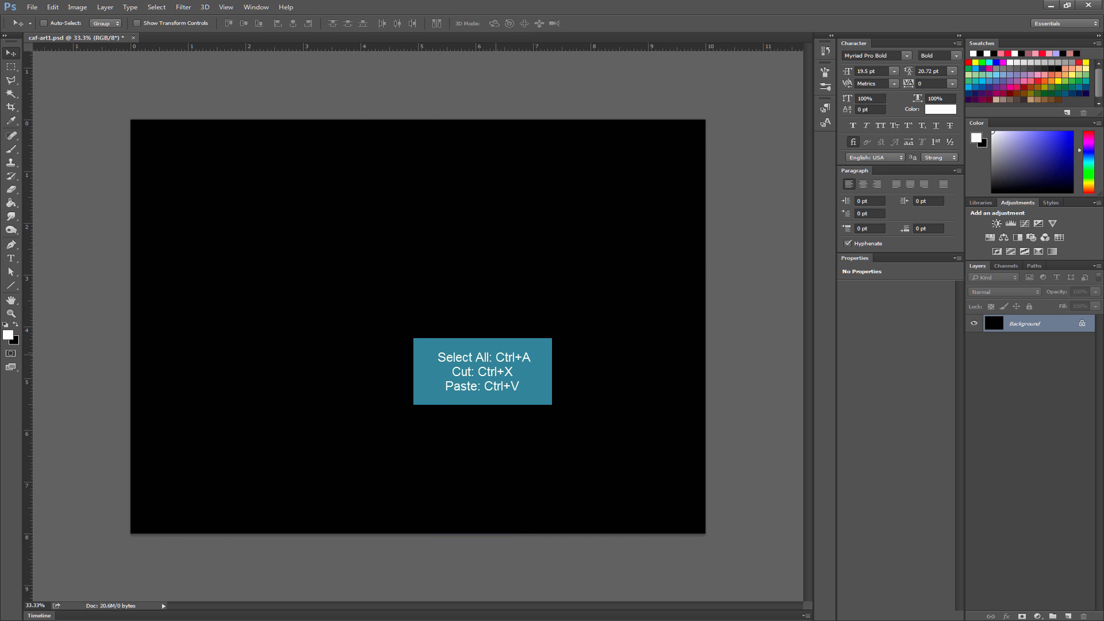
key("ctrl+v")
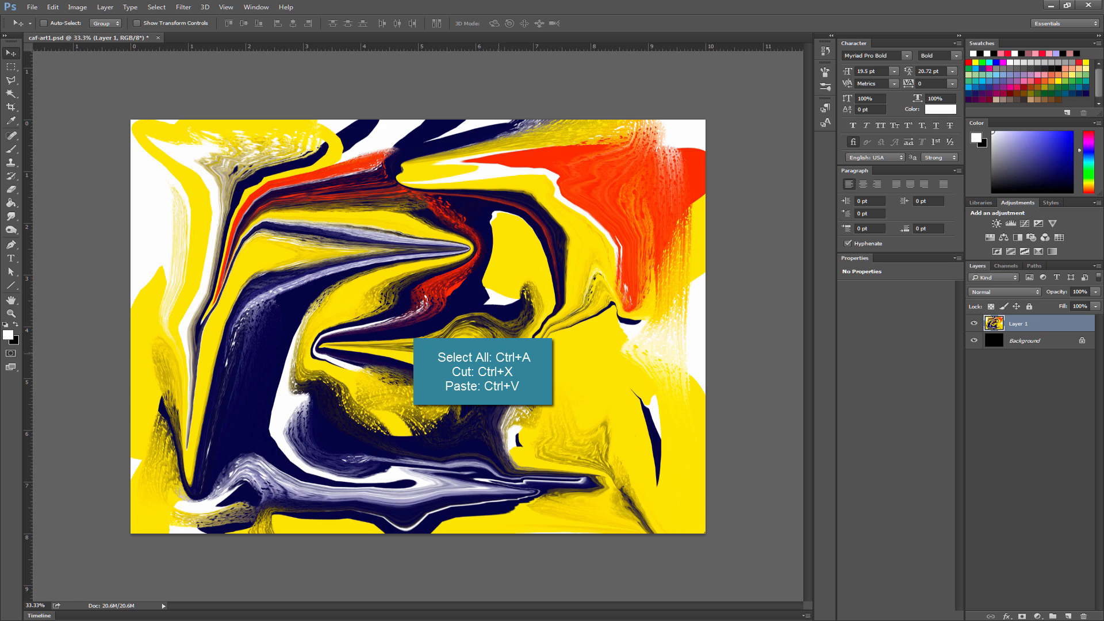
- Scale the pasted artwork layer to about 45% with Free Transform and move it near the middle of the canvas
key("ctrl+t")
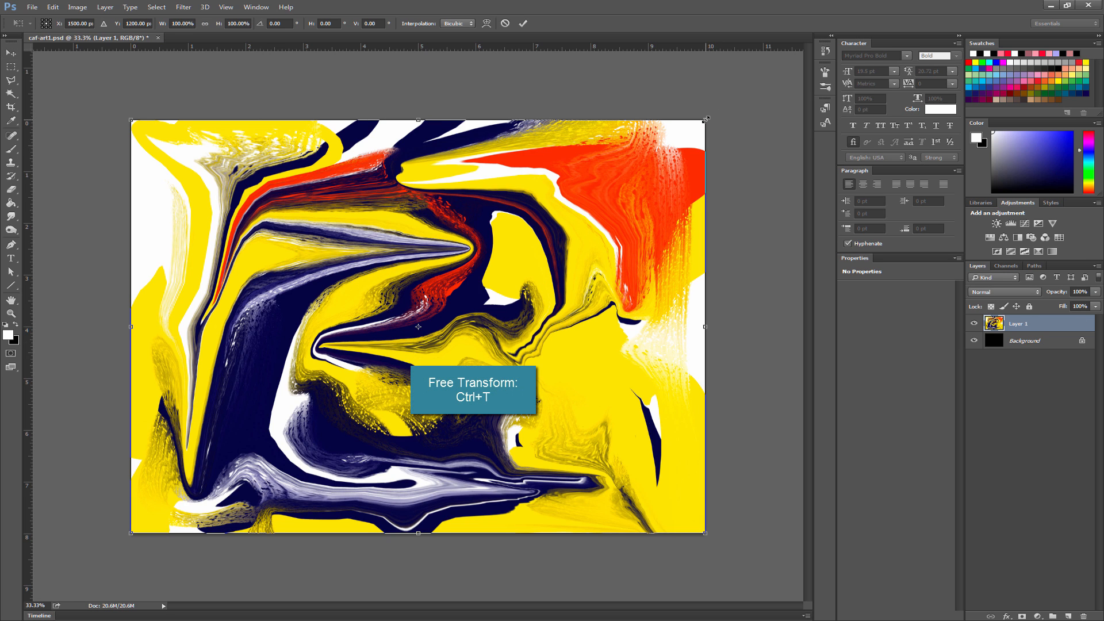
left_click_drag(706, 119, 388, 348)
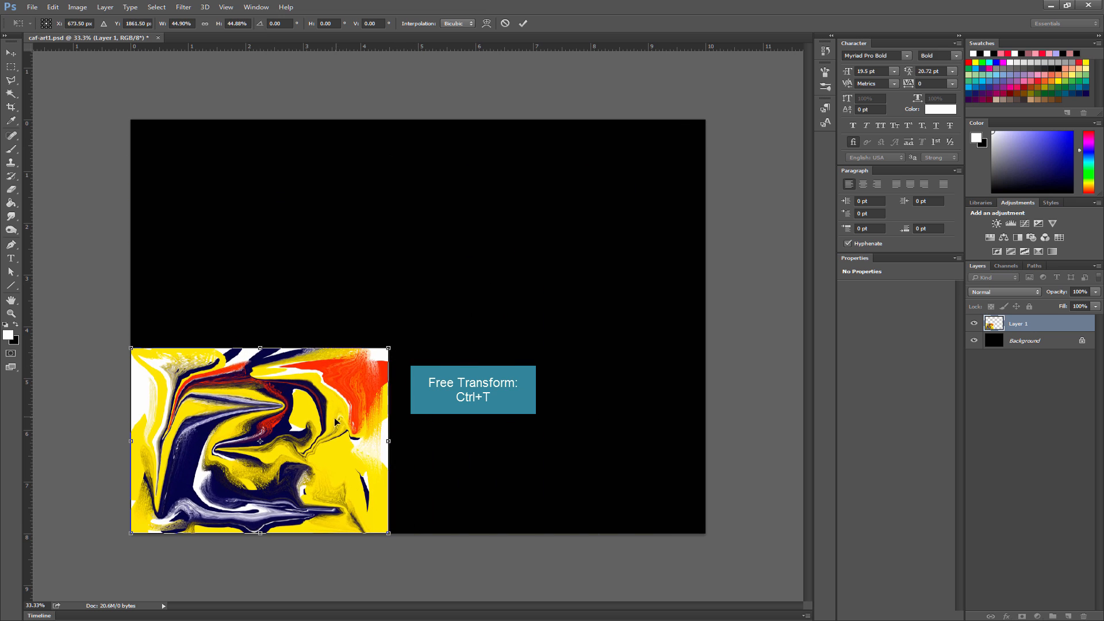
left_click_drag(334, 418, 465, 281)
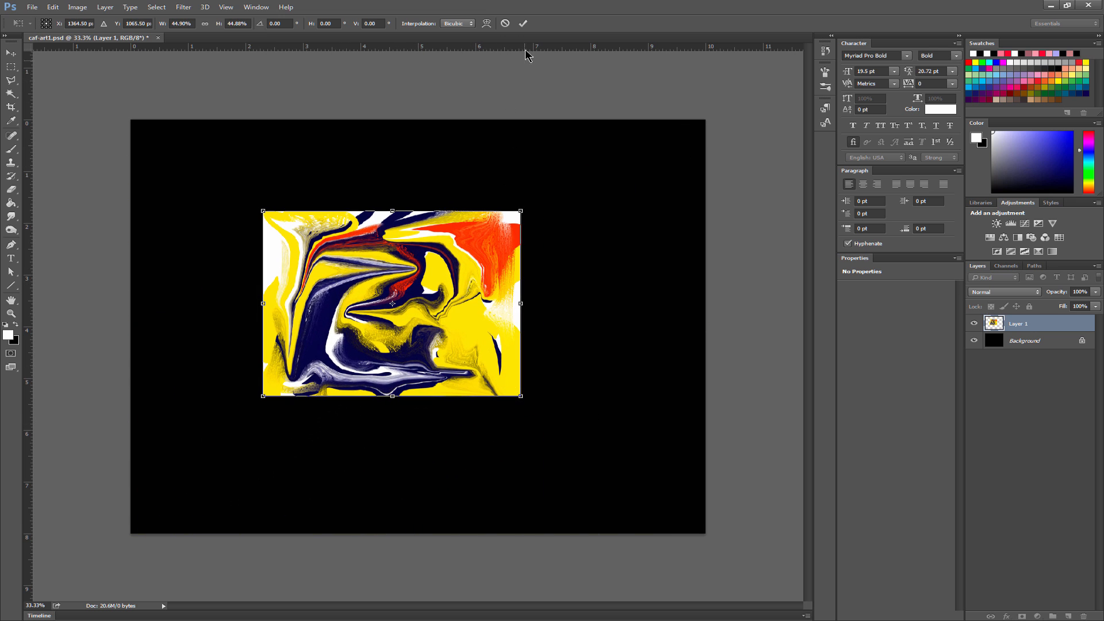
left_click(524, 23)
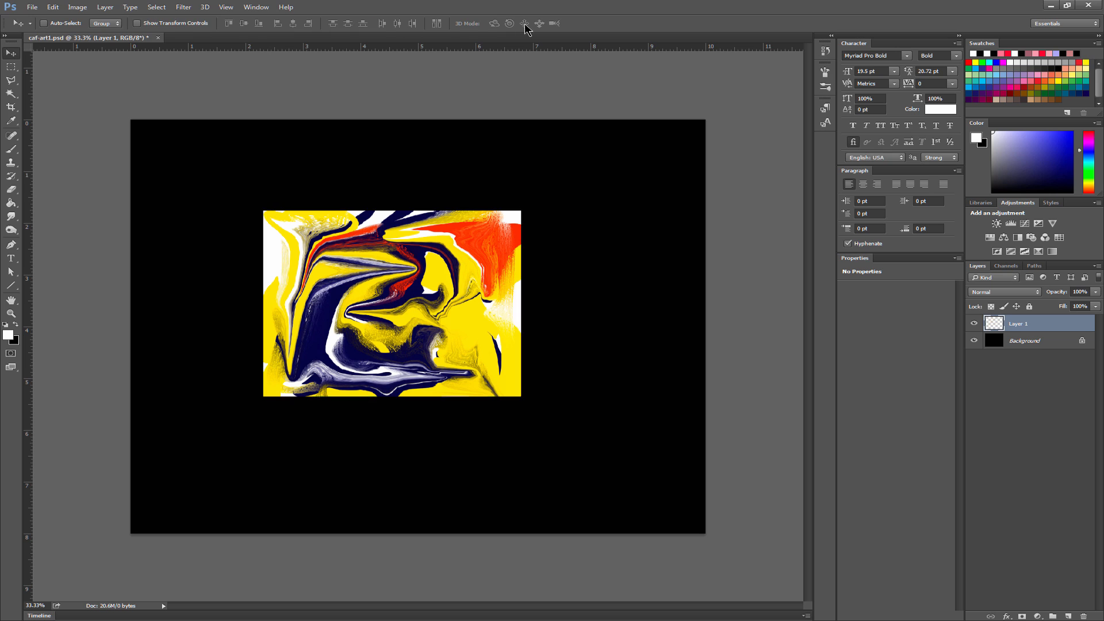
- Fill the Background layer with the white foreground color in Normal mode at 100% opacity
left_click(1030, 344)
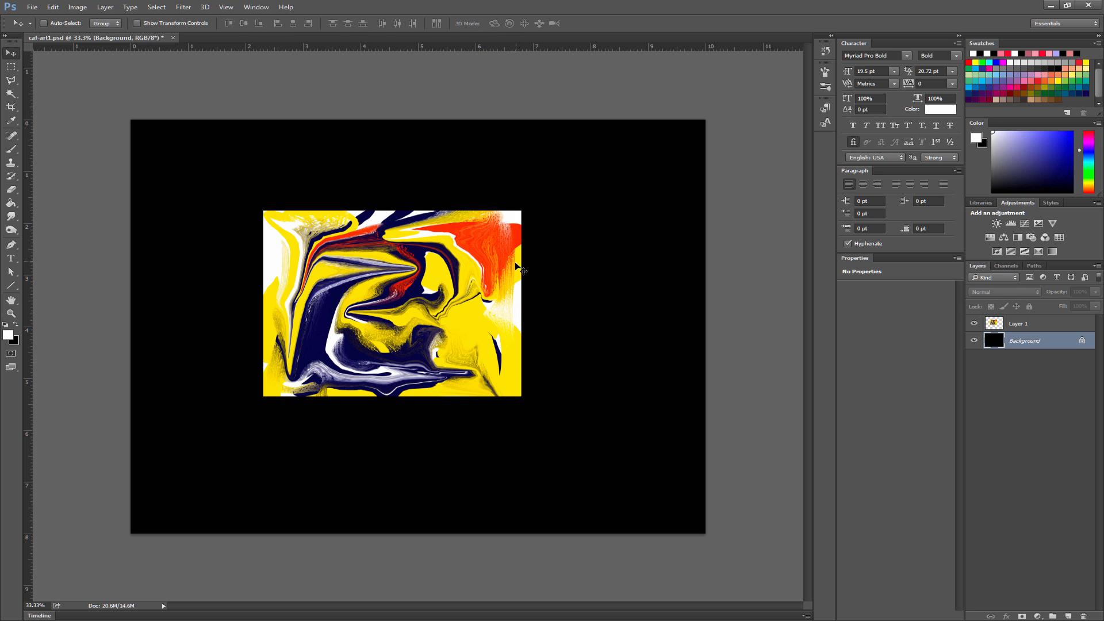
key("shift+BackSpace")
key("Return")
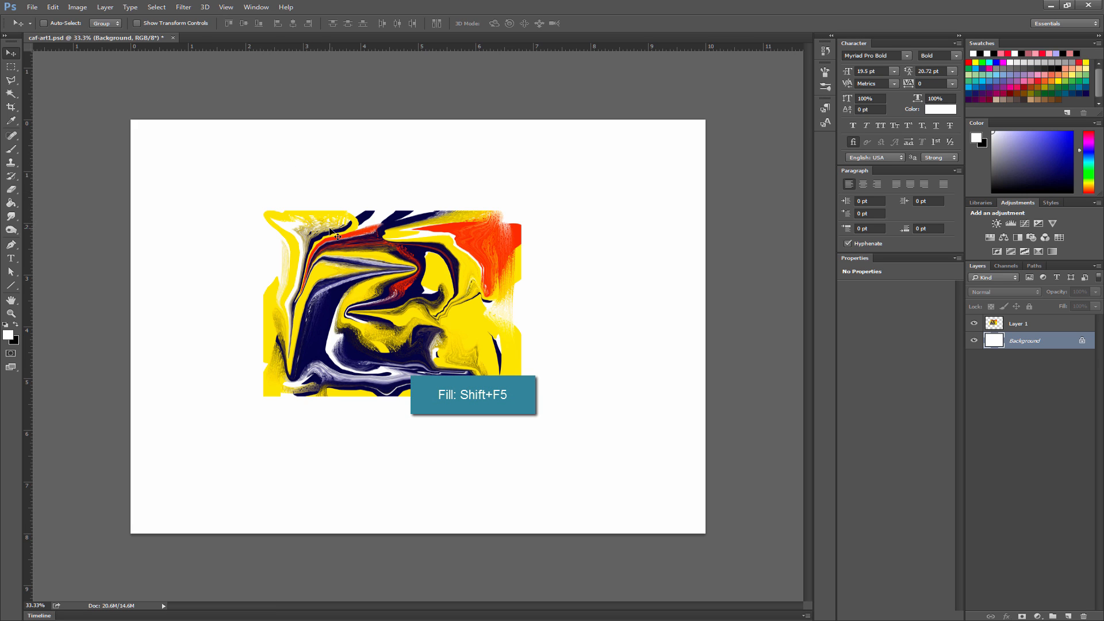
left_click(53, 7)
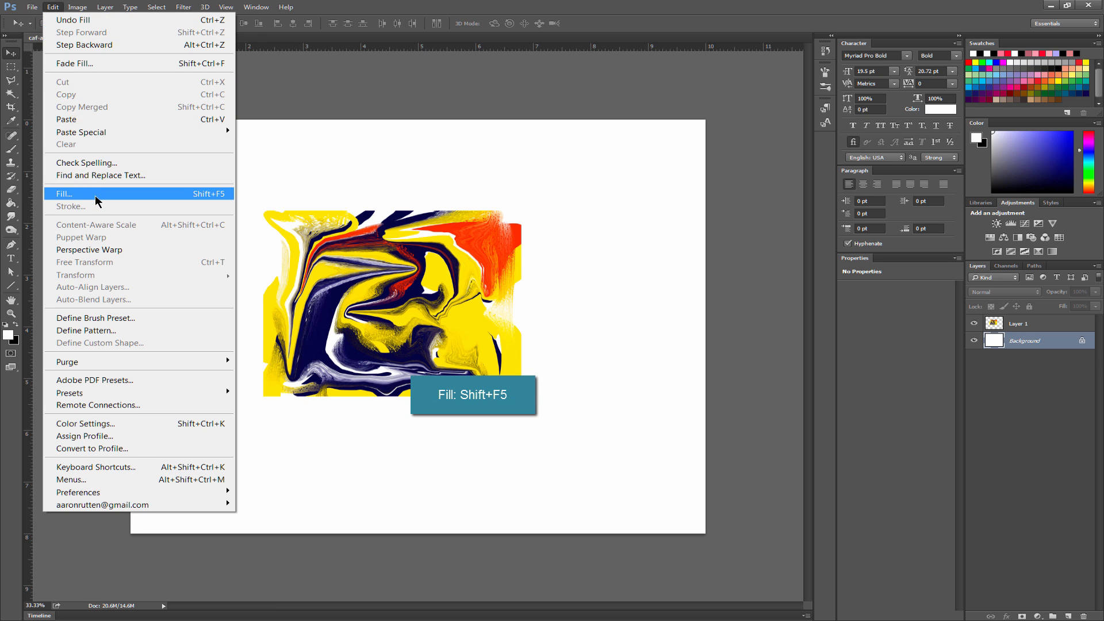
left_click(118, 194)
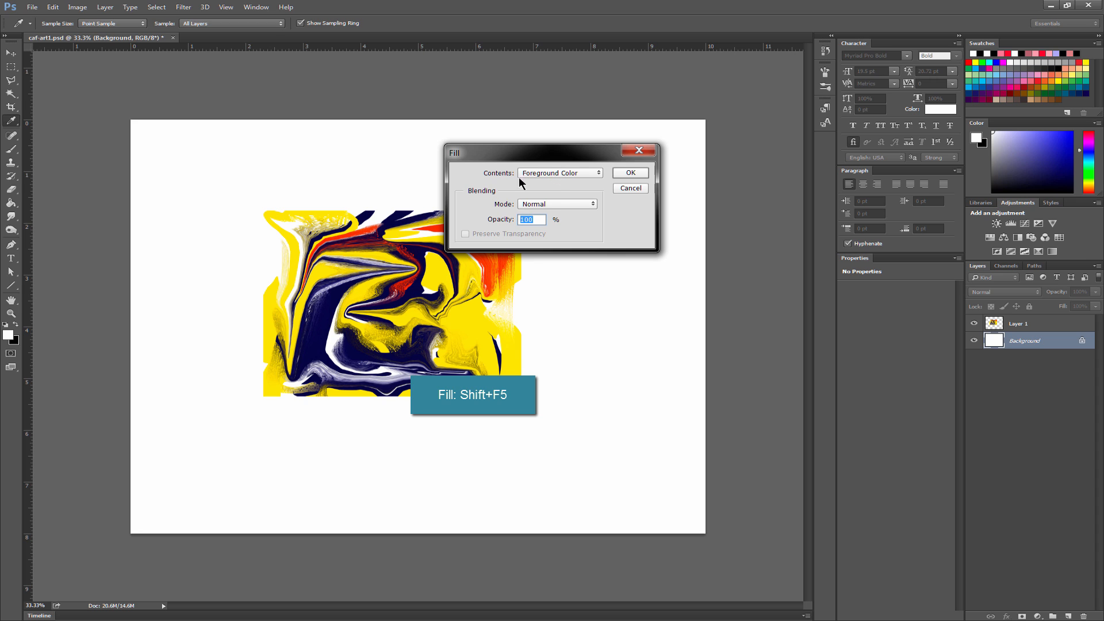
left_click(633, 173)
key("v")
- Move the Layer 1 artwork to the canvas's upper-left corner and duplicate it into three rows of tiles covering the canvas
left_click(1028, 326)
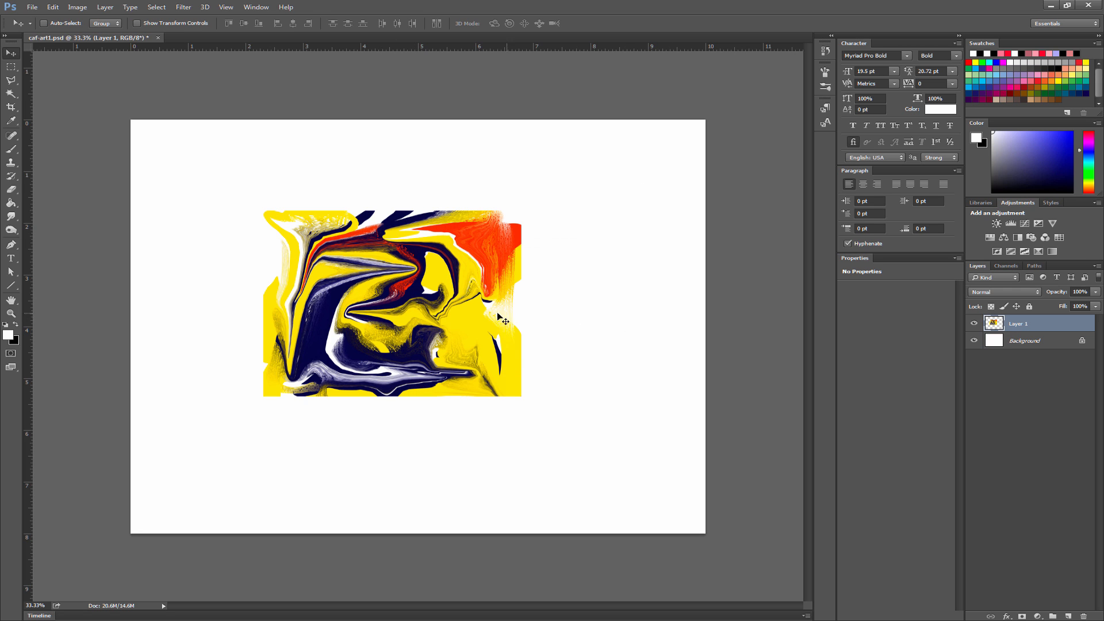
left_click_drag(405, 311, 348, 261)
mouse_move(290, 236)
left_mouse_down()
mouse_move(555, 238)
mouse_move(458, 353)
mouse_move(299, 422)
mouse_move(282, 391)
mouse_move(508, 395)
left_mouse_up()
left_click_drag(484, 400, 799, 219)
left_click_drag(719, 230, 659, 408)
left_click_drag(658, 409, 132, 570)
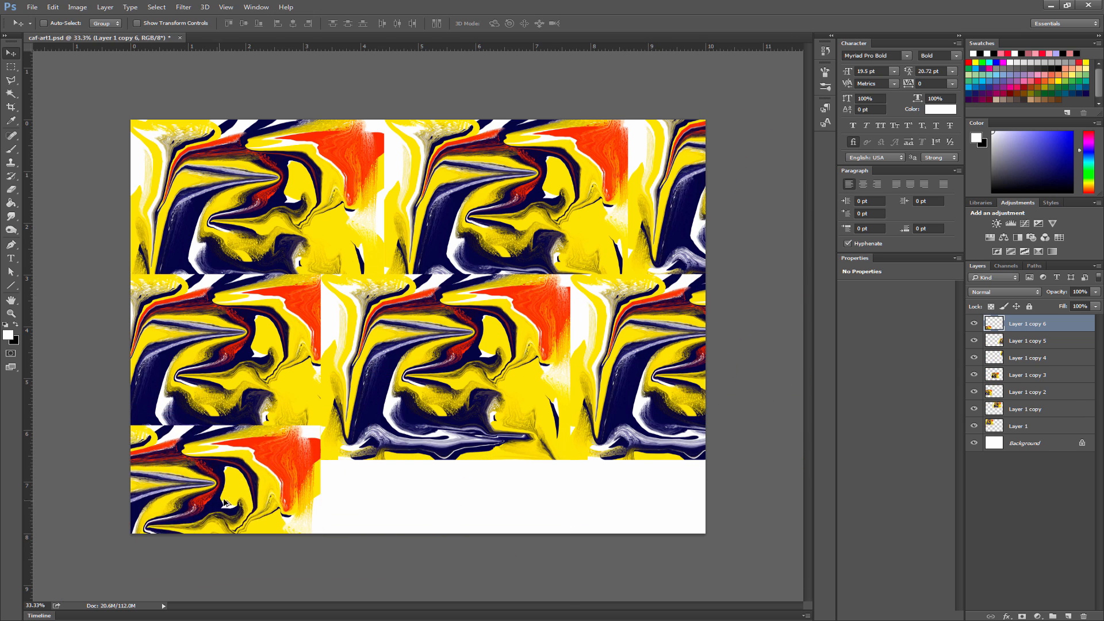
left_click_drag(229, 500, 693, 504)
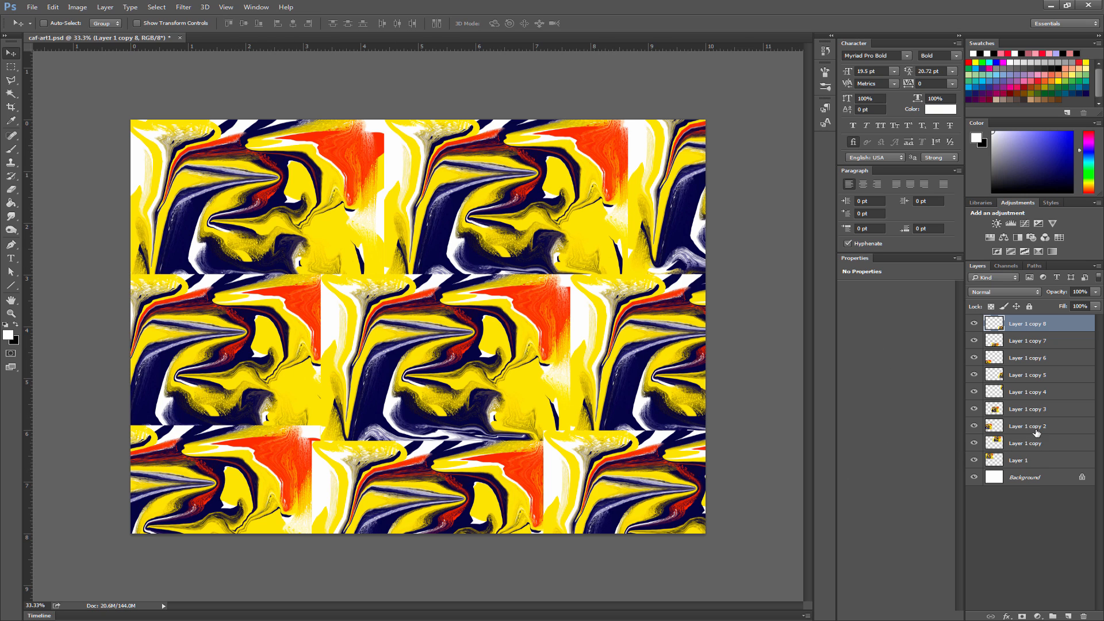
- Merge Layer 1 and all of its copies into a single layer
left_click(1027, 463, "shift")
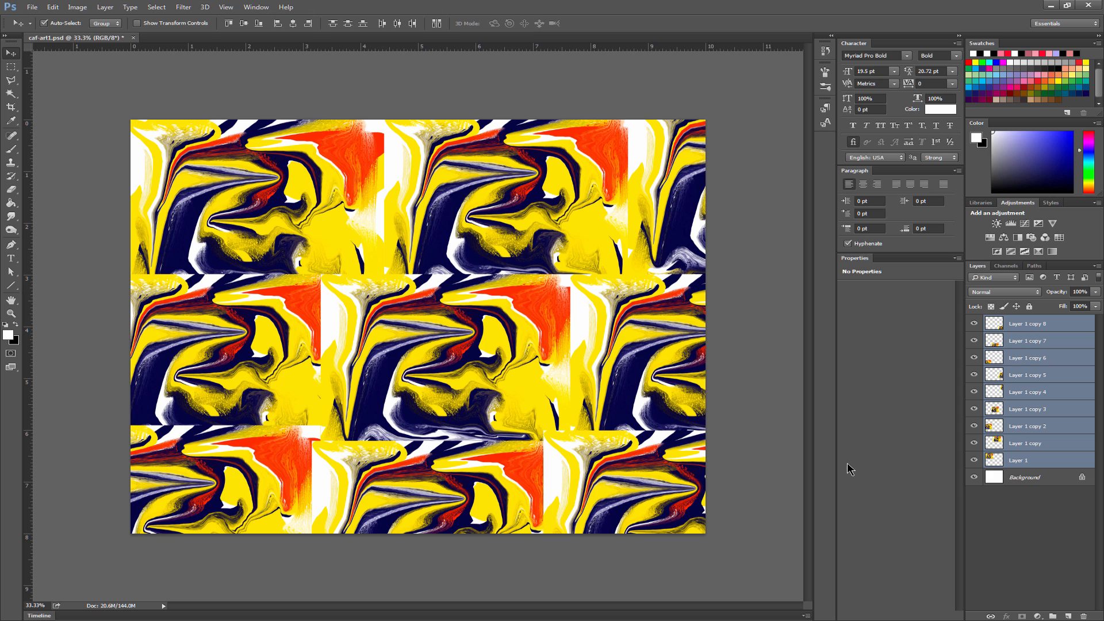
key("ctrl+e")
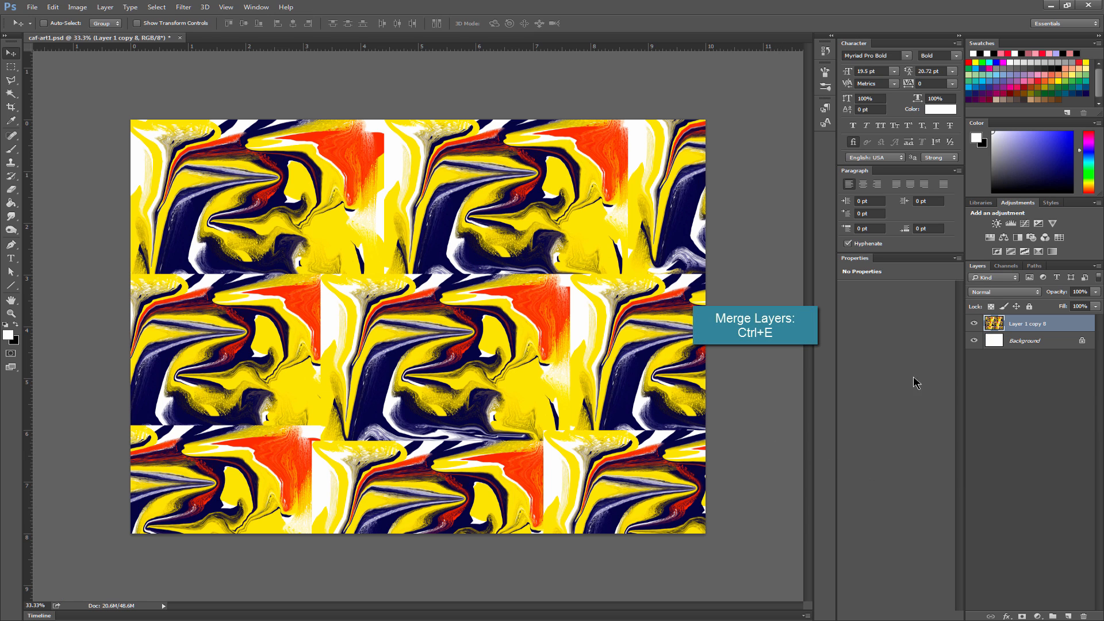
key("ctrl")
- Scale the merged collage down with Free Transform and position it fully inside the canvas, leaving empty margins around it
key("ctrl+t")
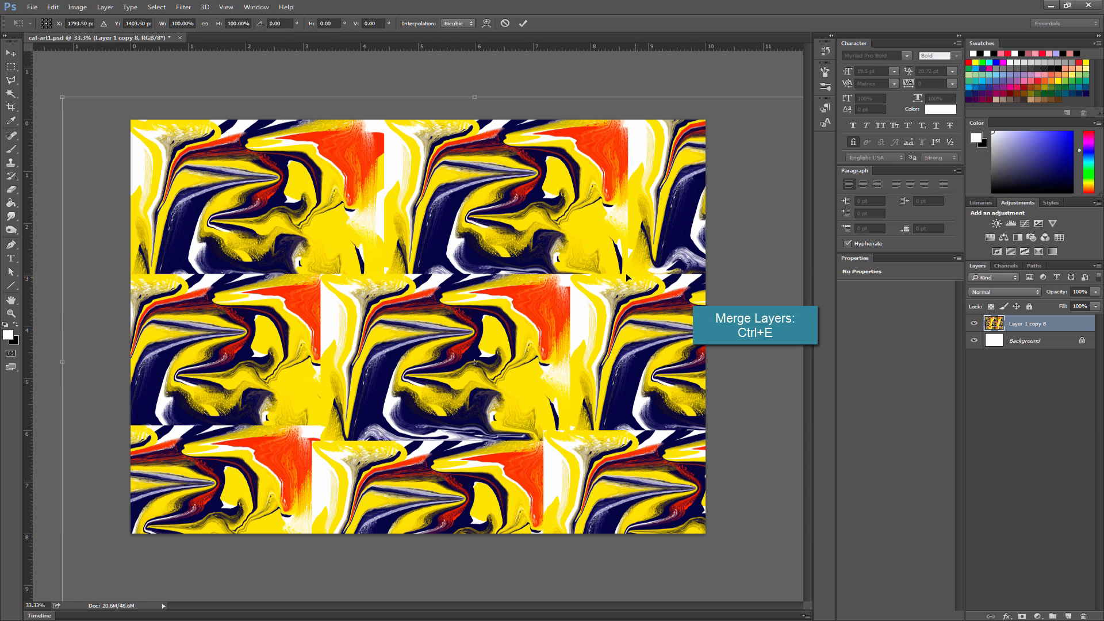
left_click_drag(62, 97, 325, 265)
left_click_drag(533, 368, 339, 257)
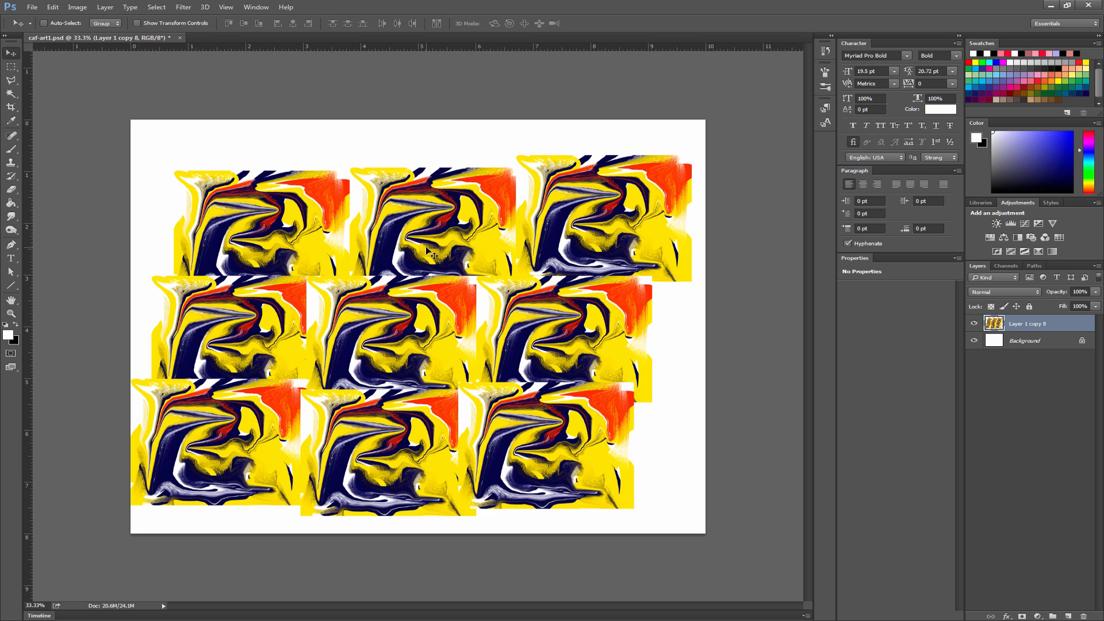
- Select the empty margins around the tiled collage with the Magic Wand, fill them Content-Aware in Normal mode at 100% opacity, and deselect
left_click(11, 93)
left_click(320, 134)
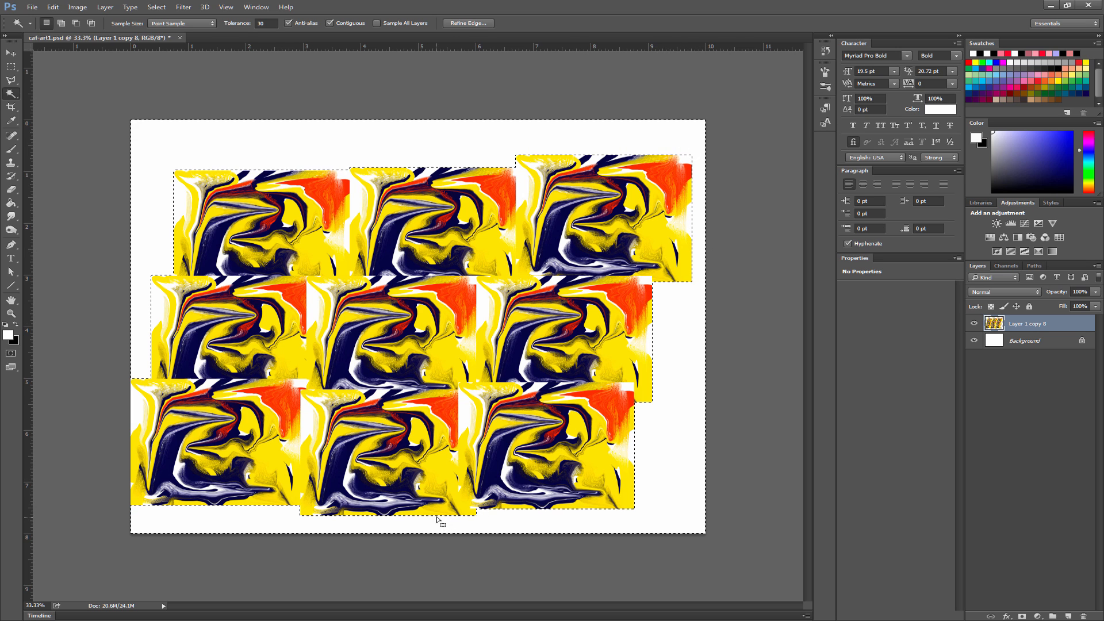
left_click(52, 6)
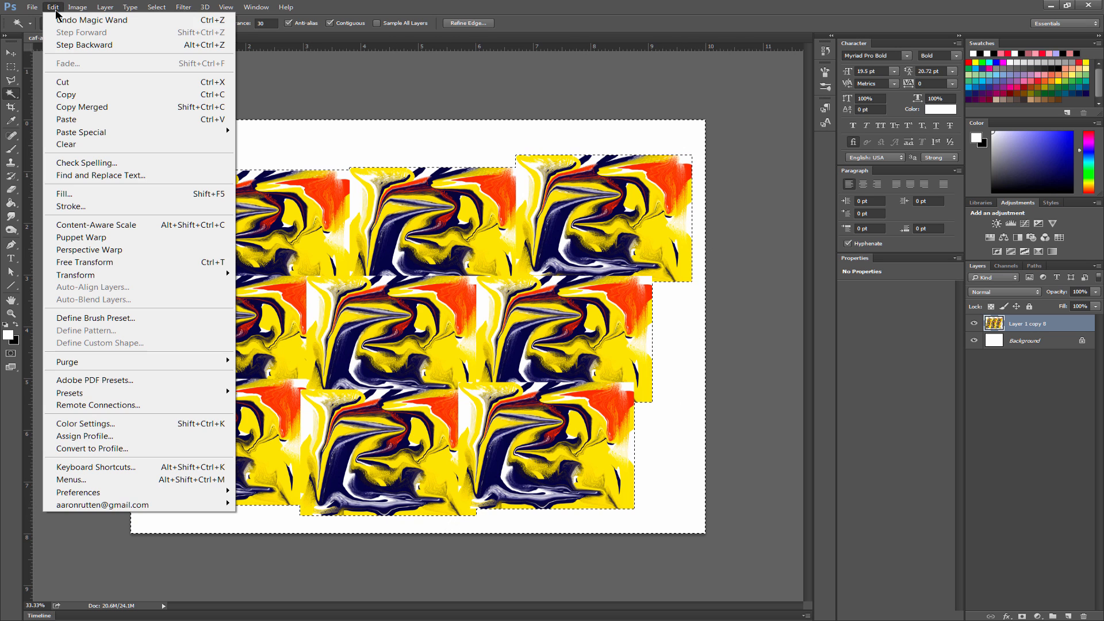
left_click(104, 195)
left_click(543, 174)
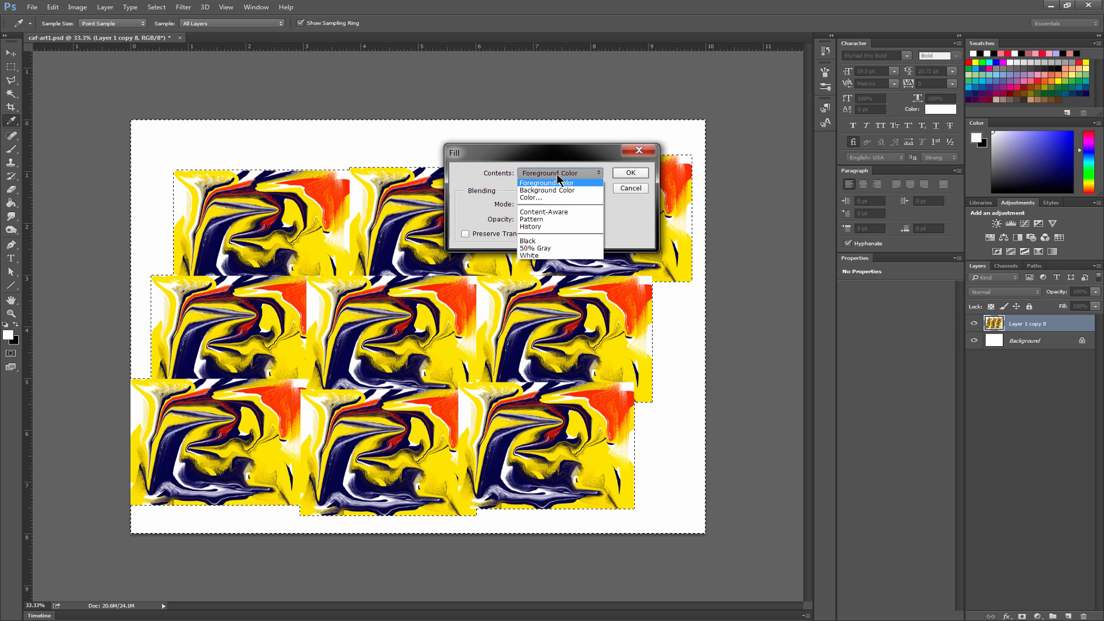
left_click(566, 212)
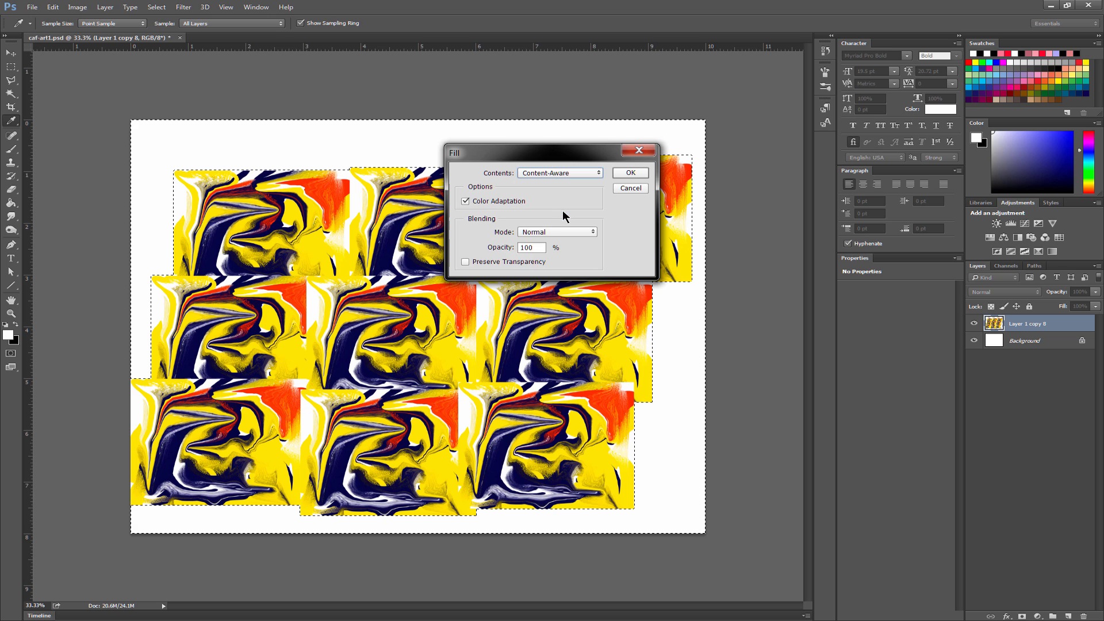
left_click(635, 172)
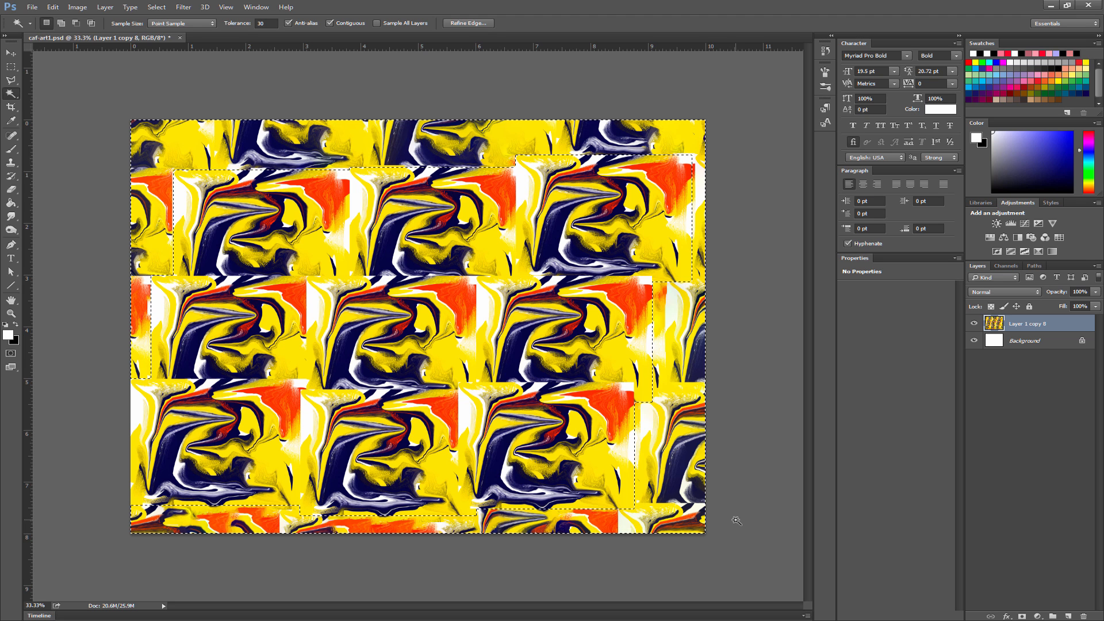
key("ctrl+d")
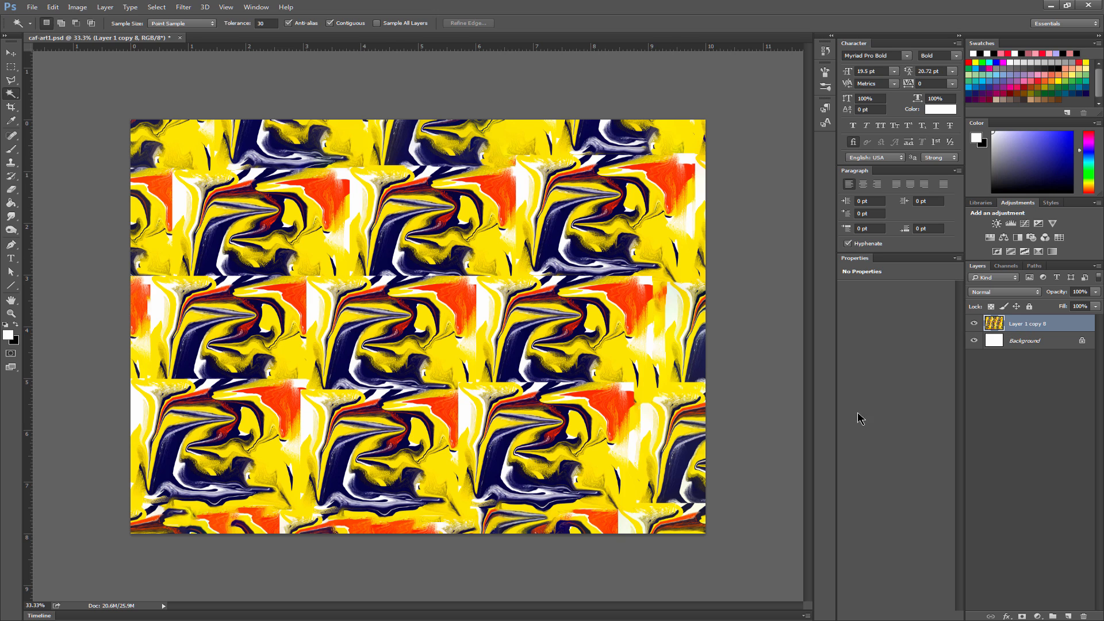
- Scale the filled collage to about 53% and rotate it about 38° clockwise in the middle of the canvas with Free Transform
key("ctrl+t")
left_click_drag(707, 119, 635, 316)
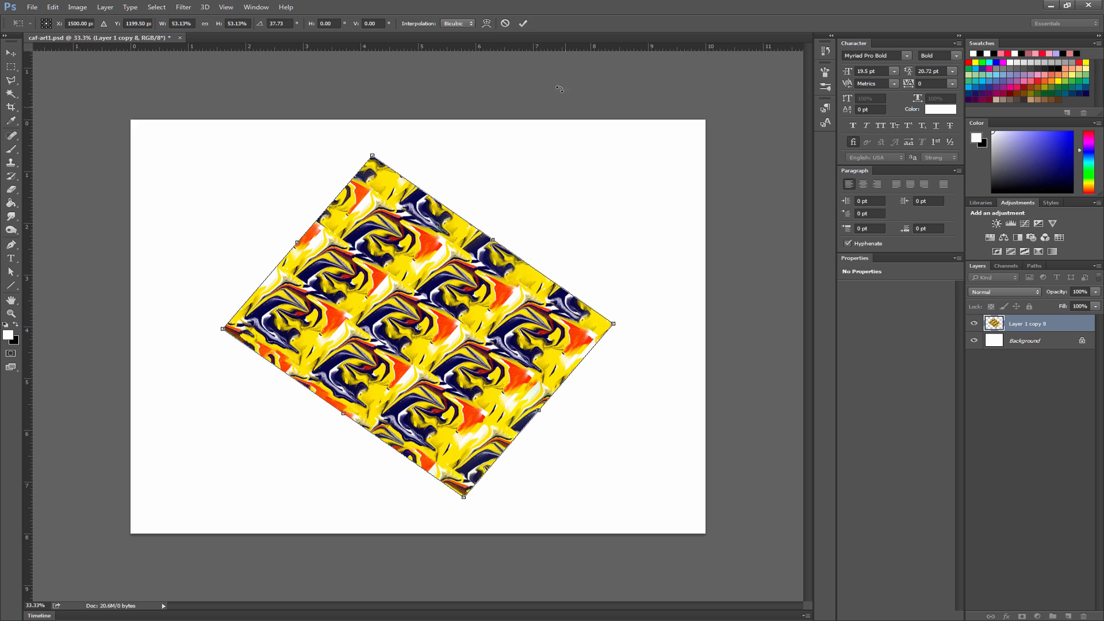
left_click(522, 23)
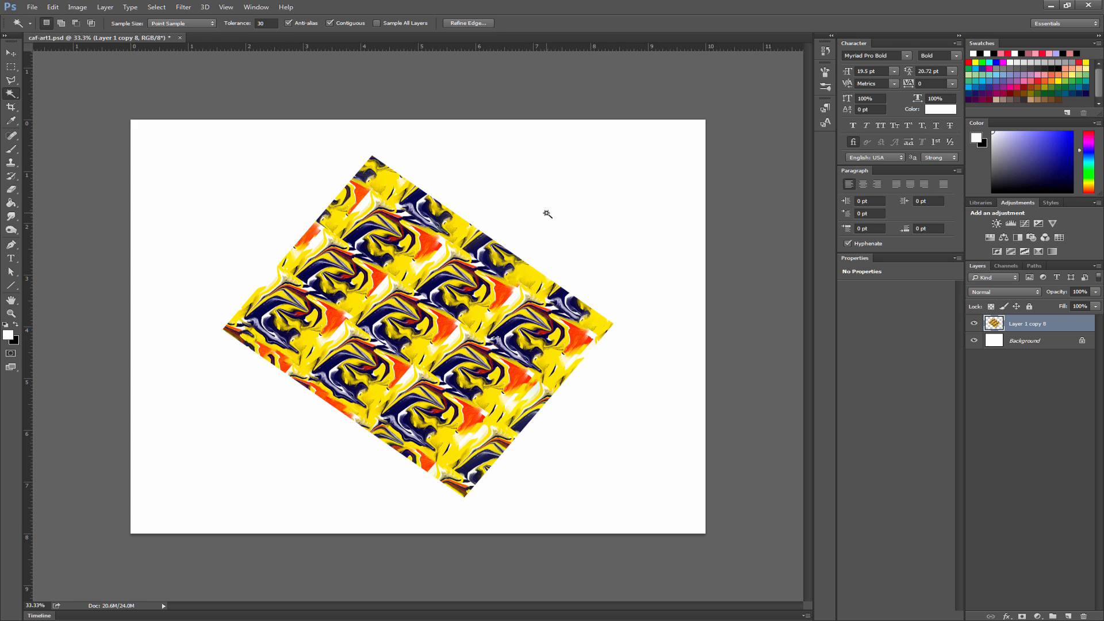
- Fill the empty area around the rotated collage Content-Aware at 100% opacity, deselect, and save the document
left_click(577, 236)
key("shift")
key("shift+BackSpace")
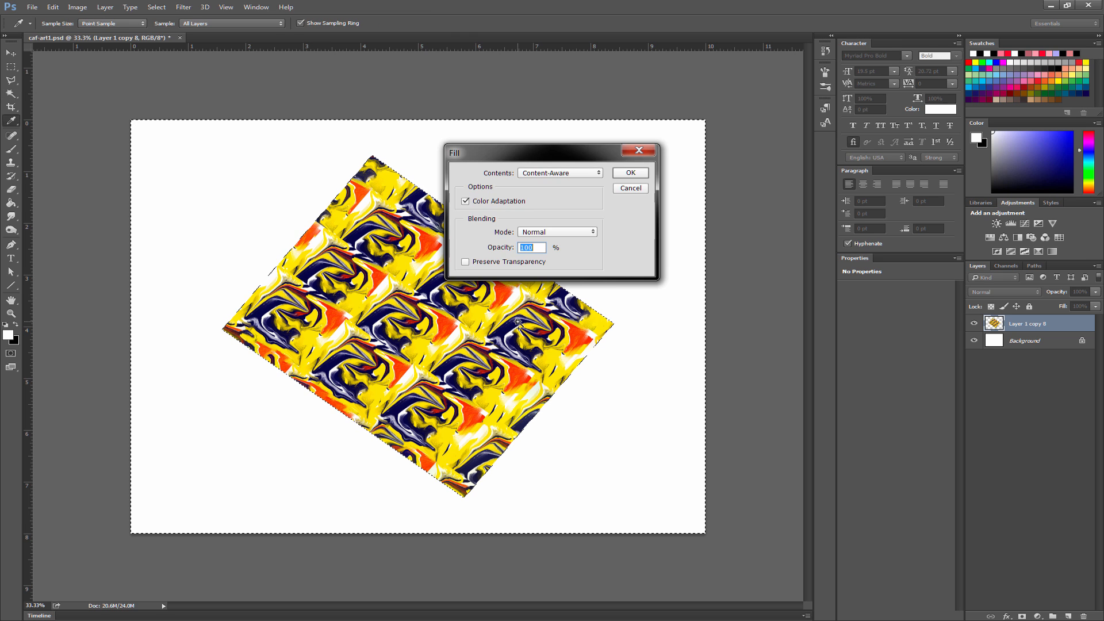
key("Return")
key("ctrl+d")
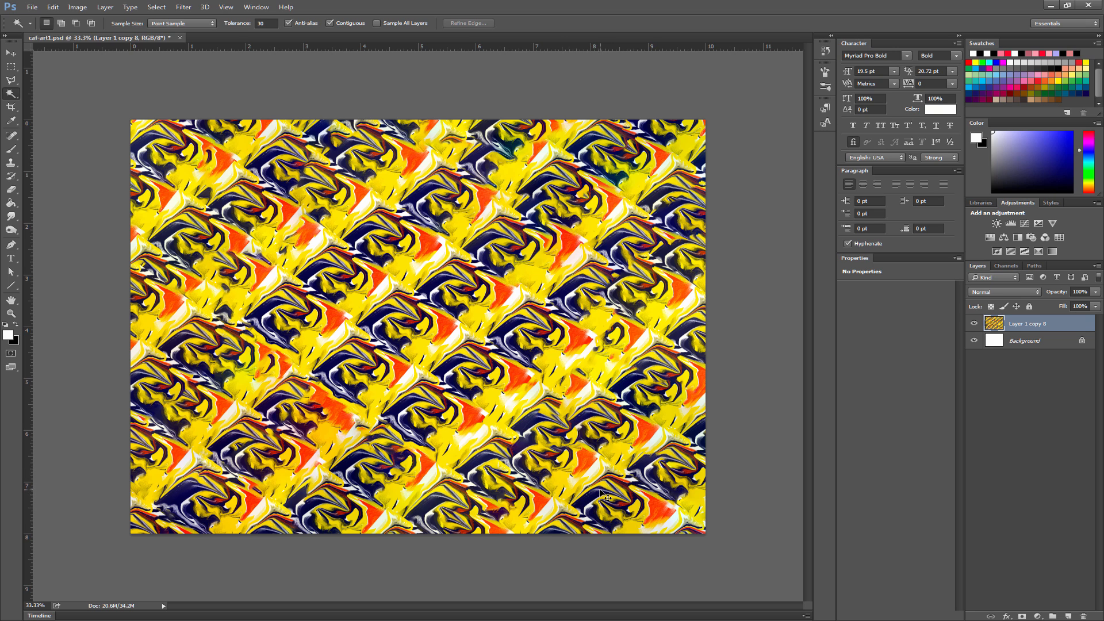
key("ctrl+s")
- Scale the diagonal pattern layer down to about half size and move it to the canvas's upper-left area
key("v")
key("ctrl+t")
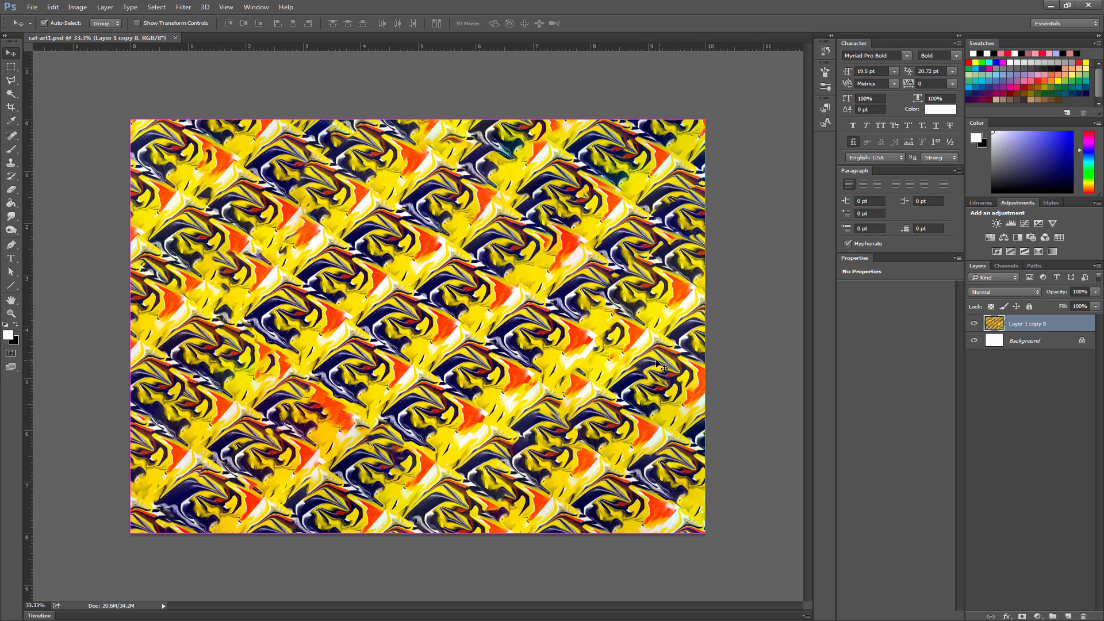
left_click_drag(705, 118, 553, 229)
left_click(523, 23)
left_click_drag(481, 341, 345, 244)
- Place three more staggered copies of the pattern around the canvas and merge all the pattern layers into one
left_click_drag(380, 279, 655, 222)
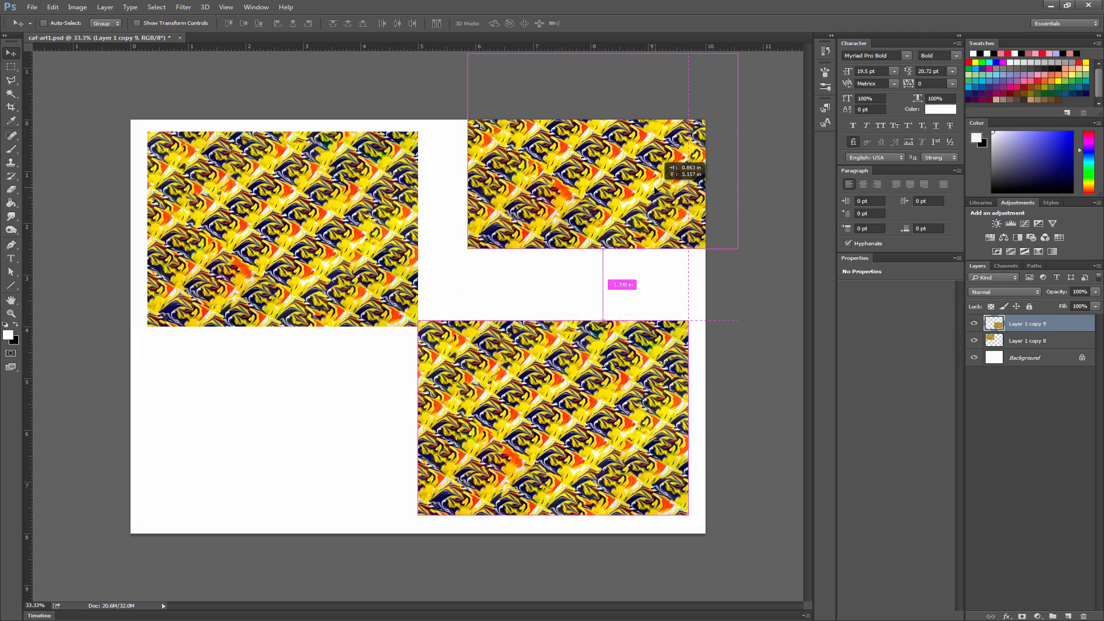
left_click_drag(629, 278, 390, 446)
left_click_drag(685, 490, 687, 491)
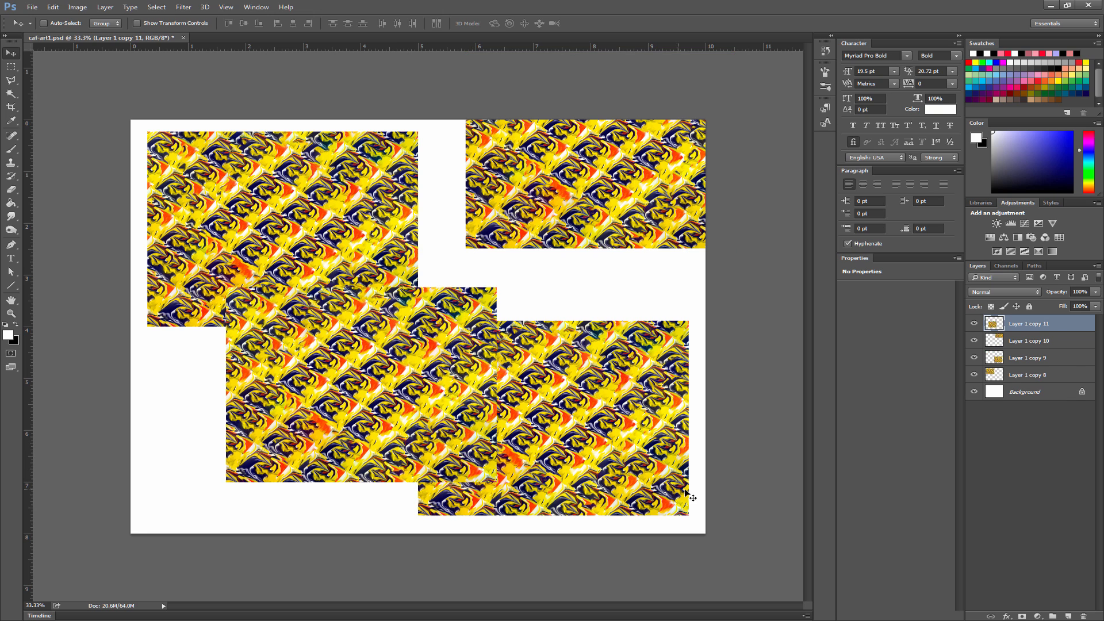
left_click(1021, 376, "shift")
key("ctrl+e")
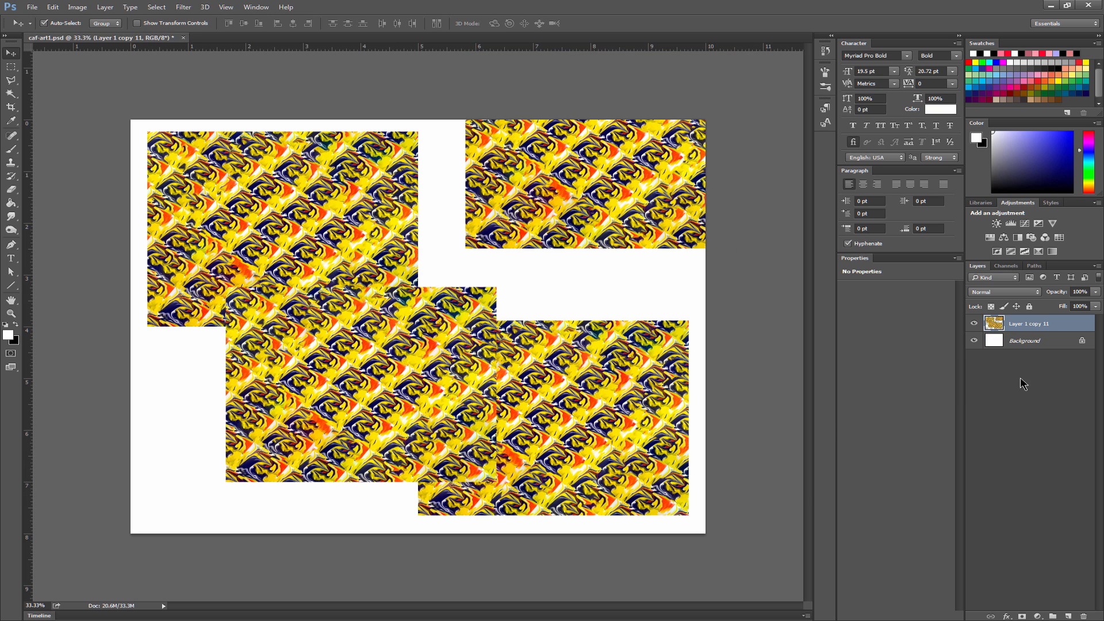
- Select the empty gaps around the staggered pattern tiles with the Magic Wand, fill them Content-Aware at 100% opacity, and deselect
left_click(11, 93)
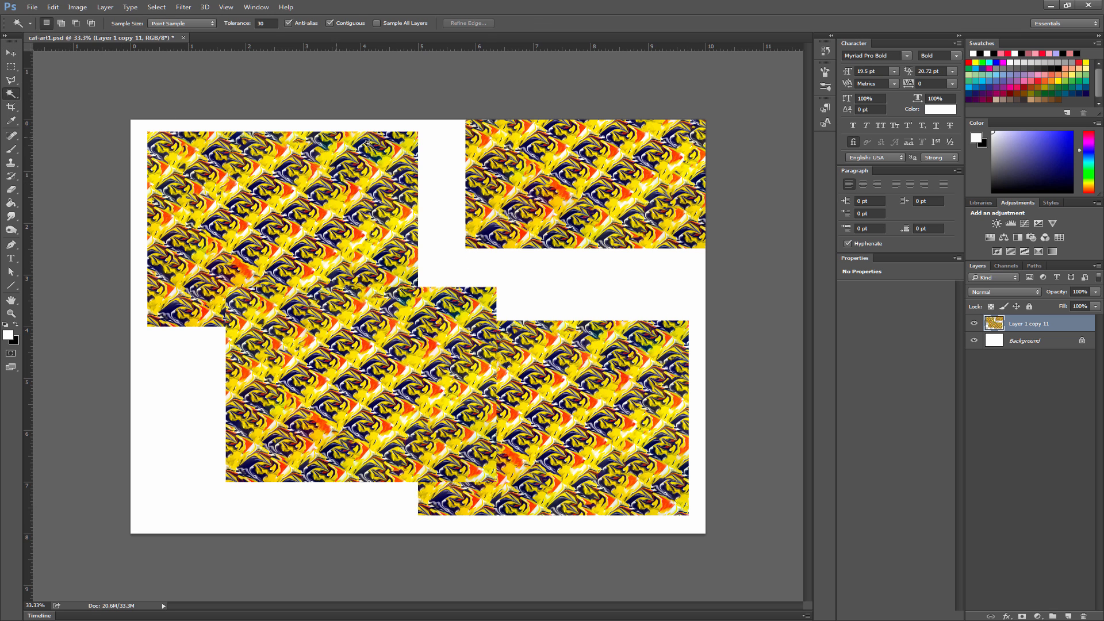
left_click(451, 167)
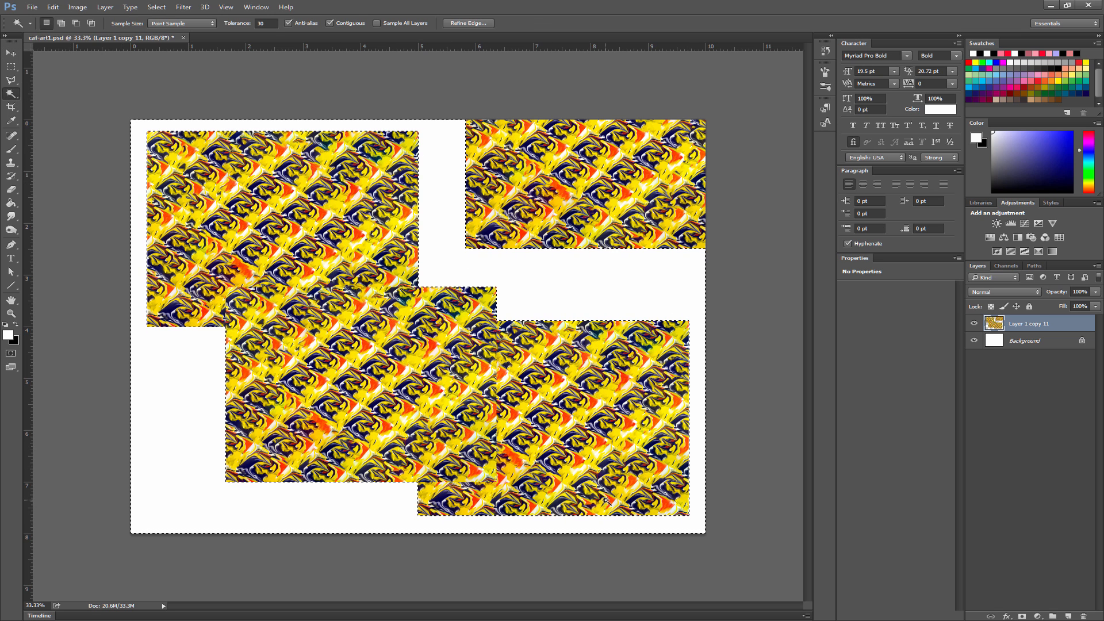
key("shift+F5")
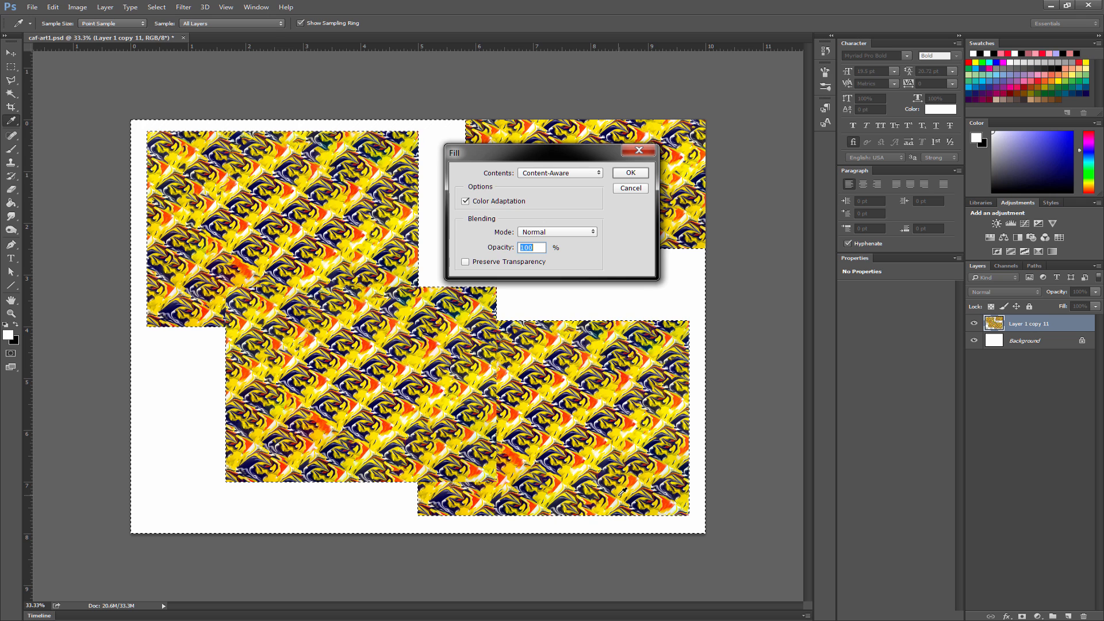
key("Return")
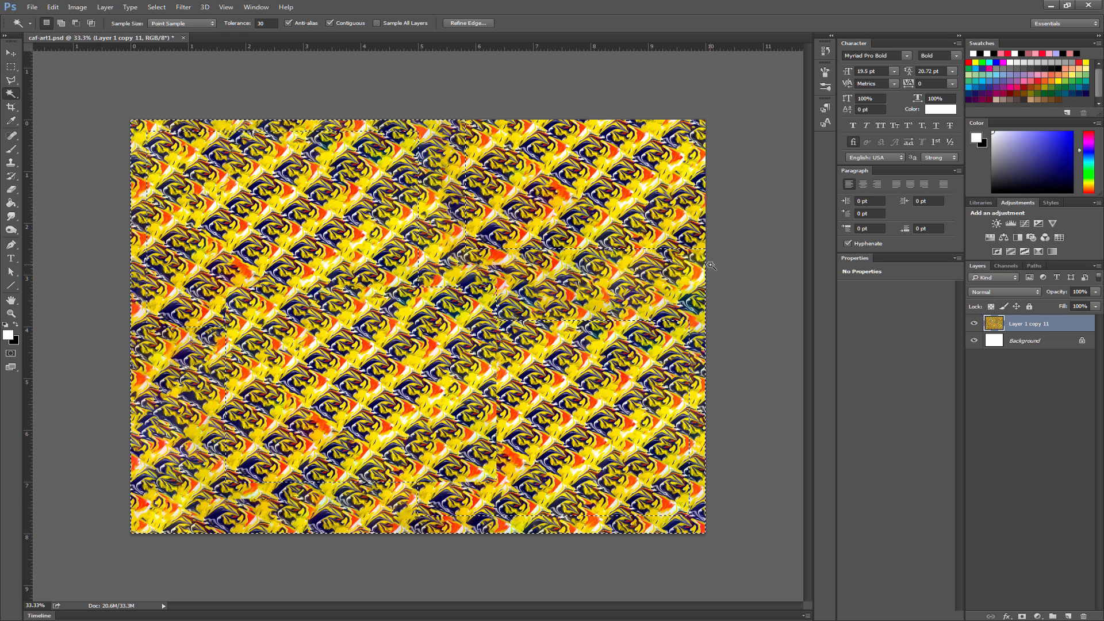
key("ctrl+d")
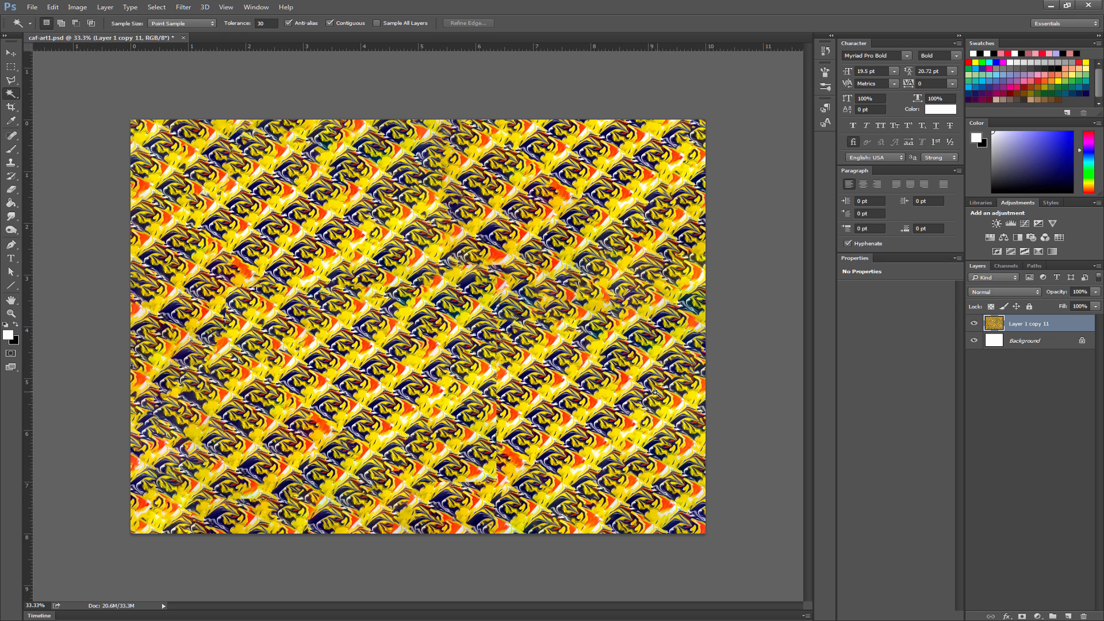
- Copy the whole pattern onto a new layer and scale it down to about half size in the canvas's lower-left corner
key("ctrl+a")
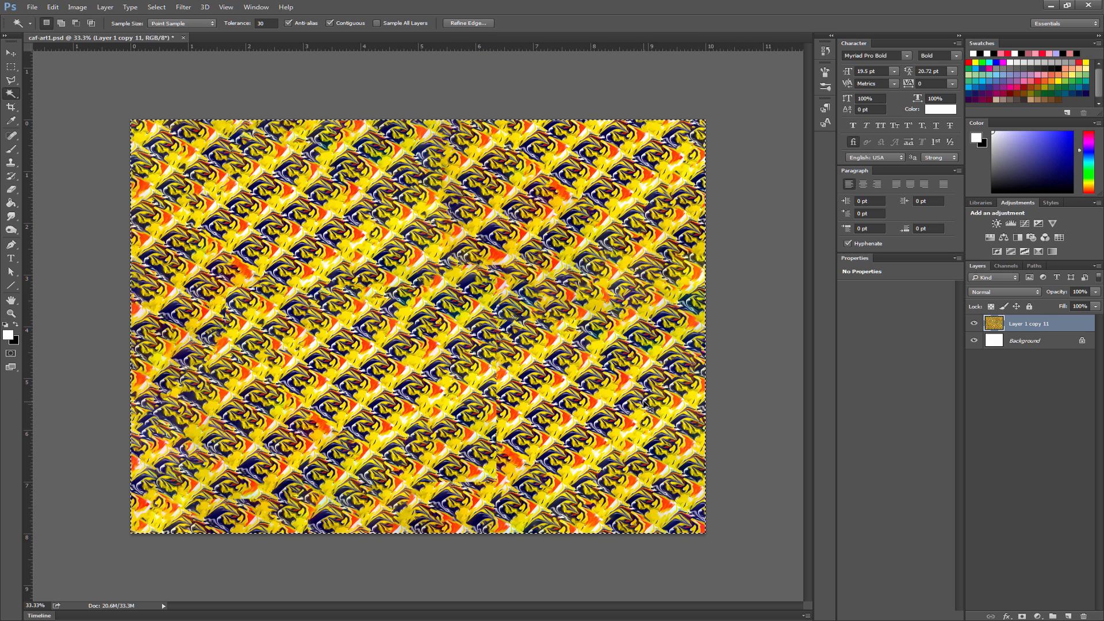
key("ctrl+c")
key("ctrl+v")
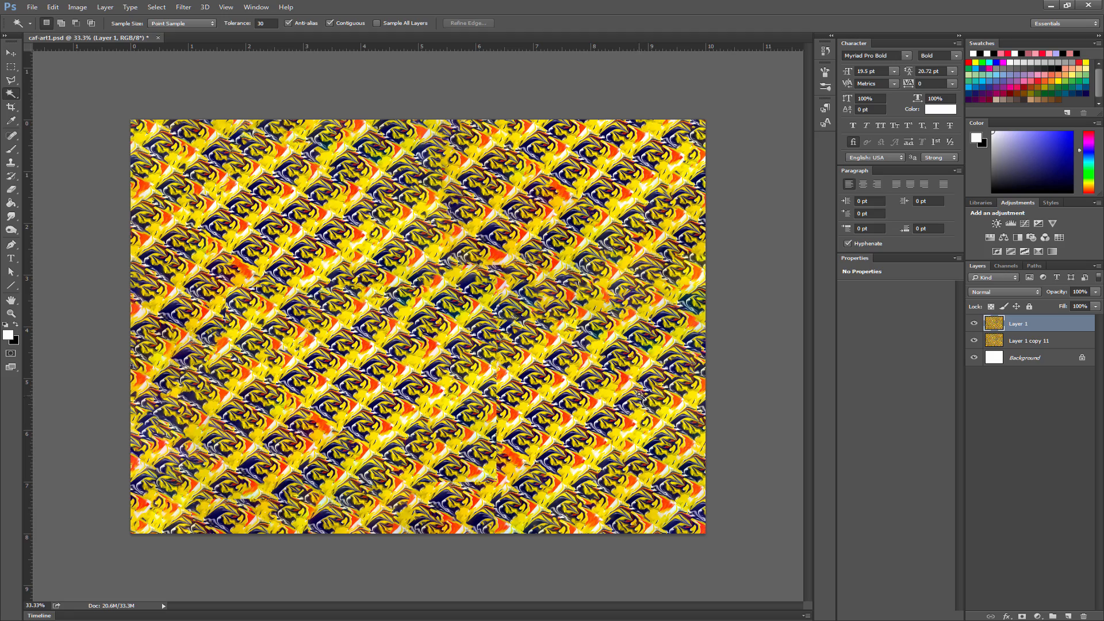
key("ctrl+t")
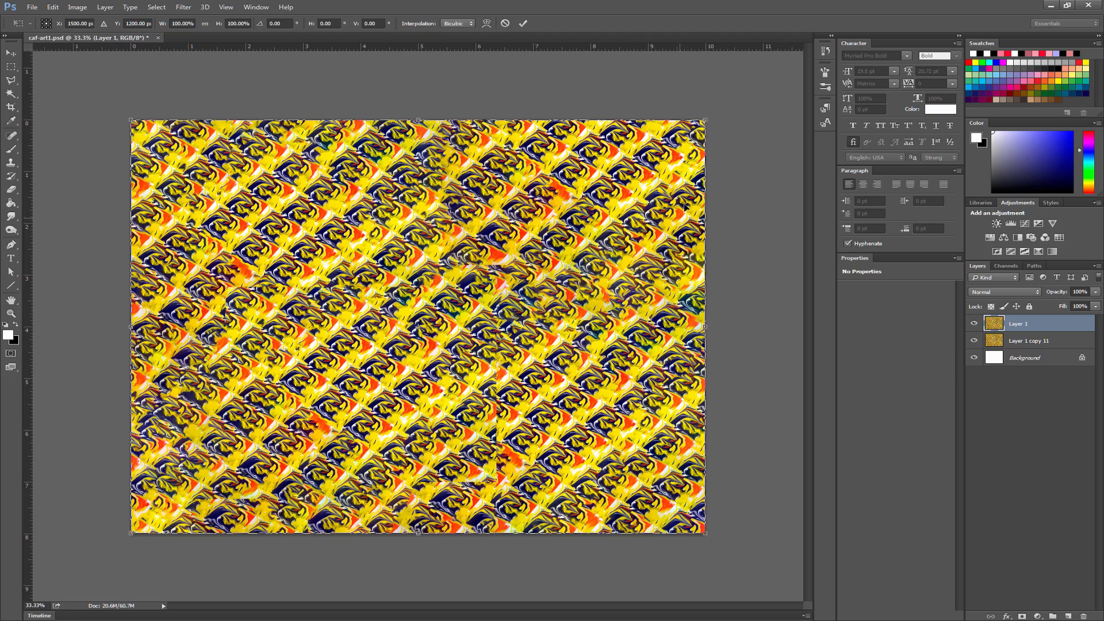
left_click_drag(705, 117, 435, 315)
left_click(522, 23)
key("w")
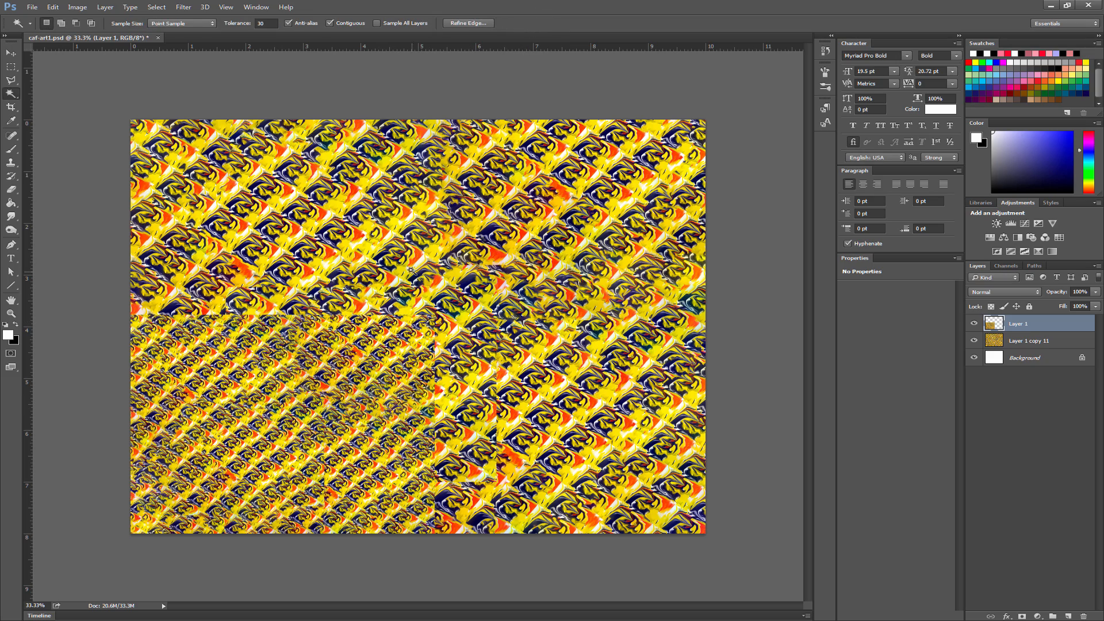
- Move and duplicate the small pattern layer into three copies, shrinking them into patches at the canvas's upper right and lower center
key("v")
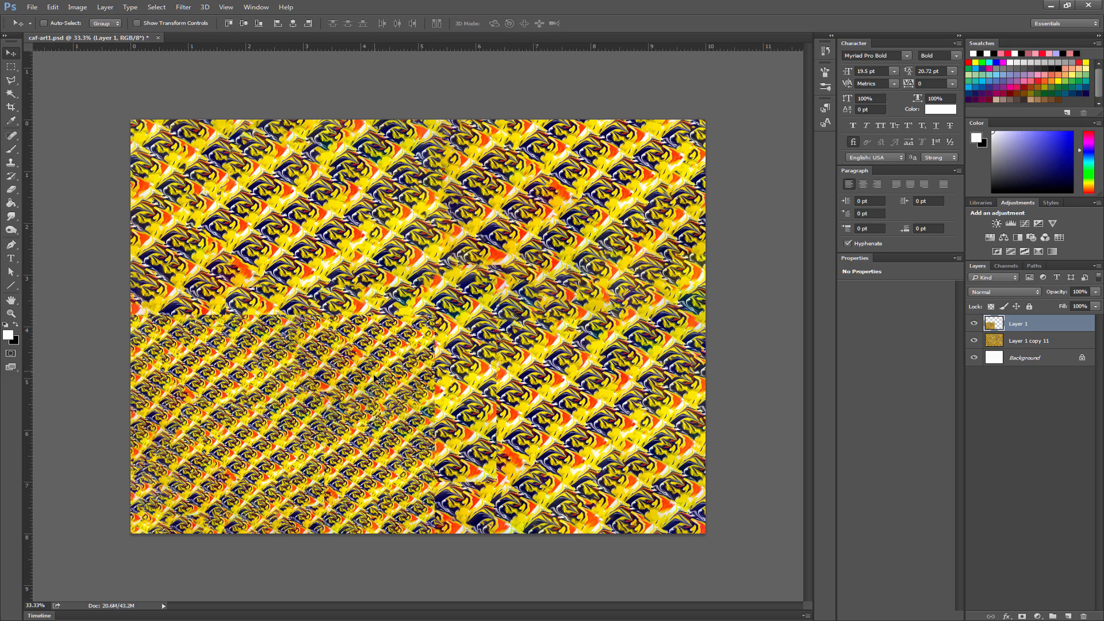
left_click_drag(364, 417, 683, 299)
key("ctrl+t")
left_click_drag(774, 138, 616, 251, "shift")
left_click_drag(524, 289, 560, 218)
key("Return")
left_click_drag(560, 218, 402, 383, "alt")
key("ctrl+t")
left_click_drag(493, 347, 416, 398, "shift")
key("Return")
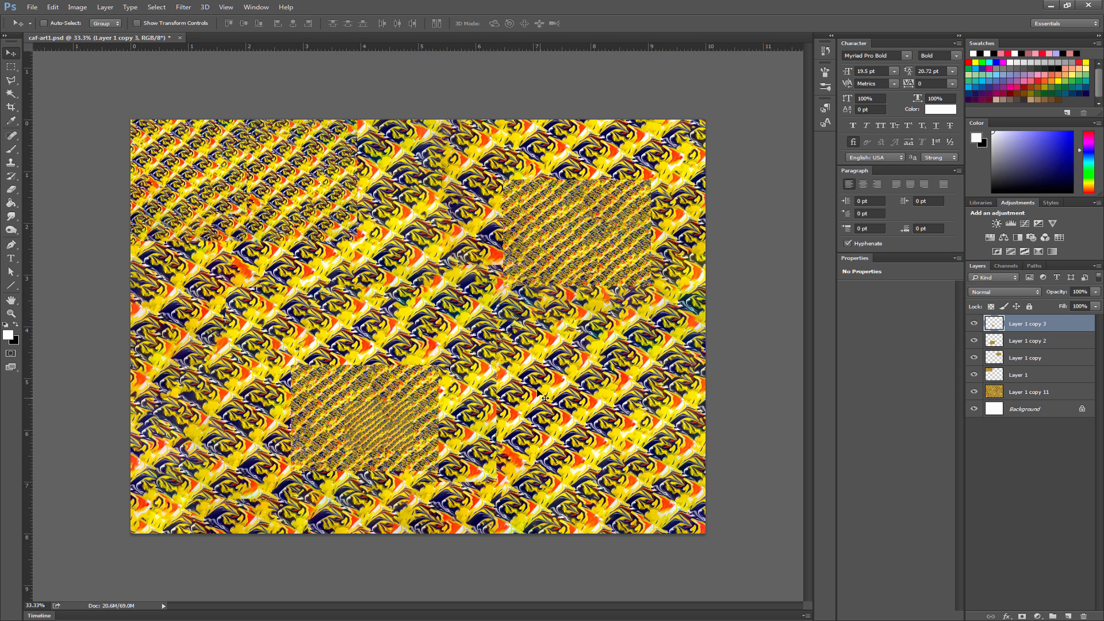
- Merge all layers above the Background and Free Transform the result to about 54% near the canvas's center
left_click(1039, 394, "shift")
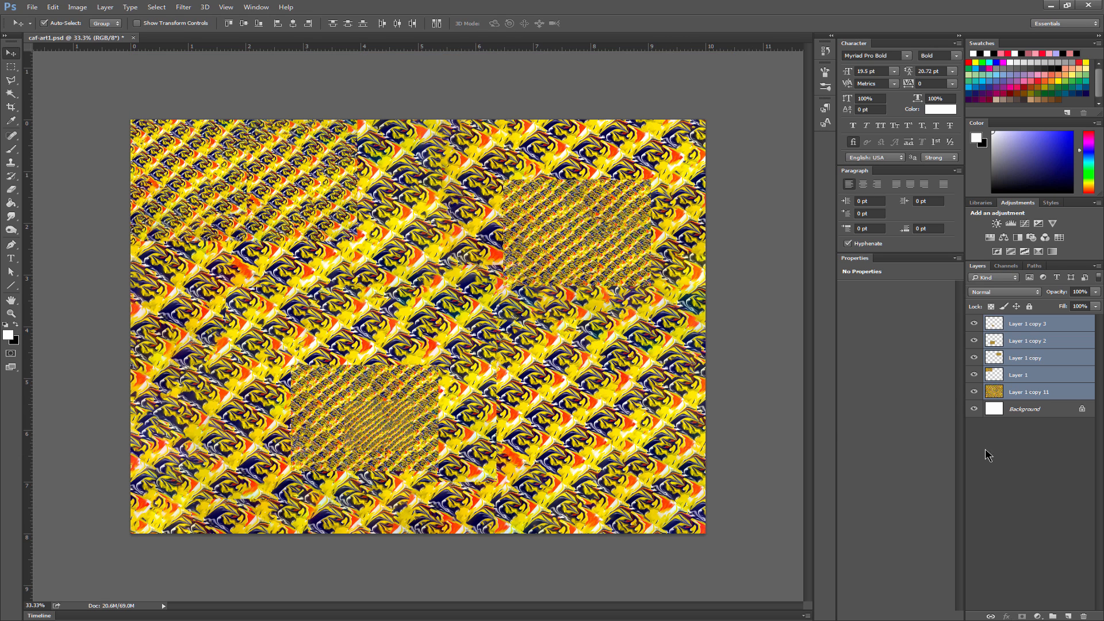
key("ctrl+e")
key("ctrl+t")
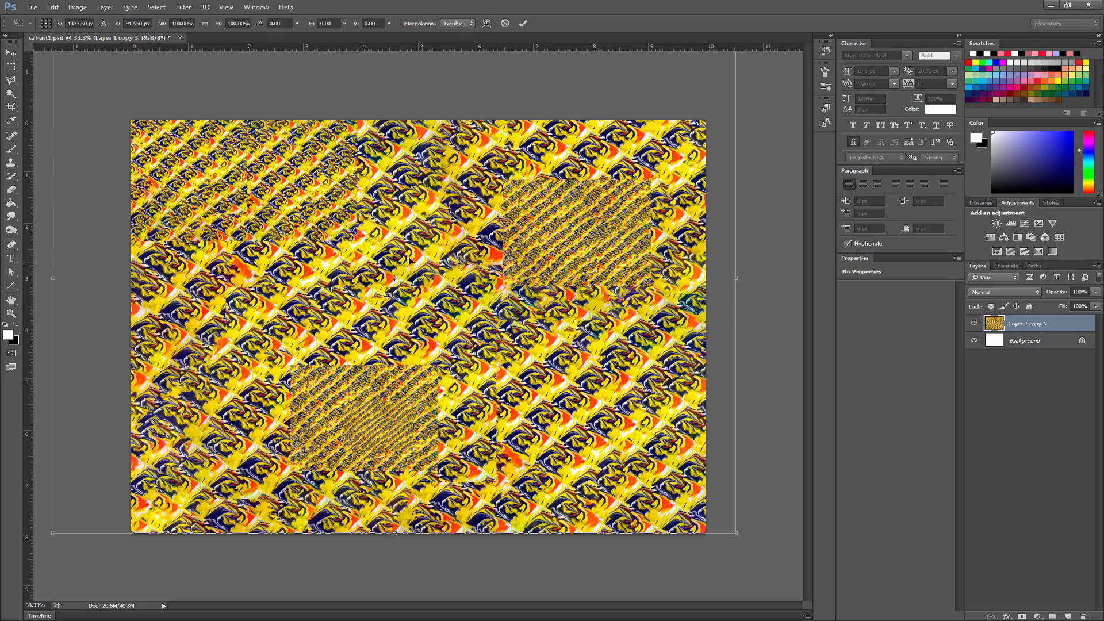
left_click_drag(737, 524, 422, 323)
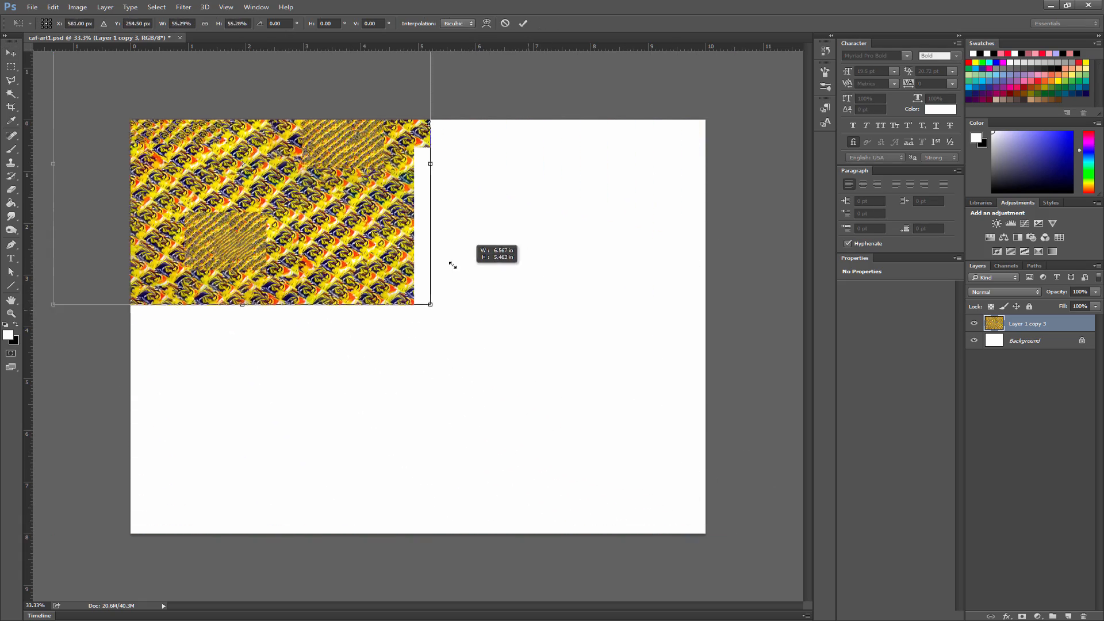
left_click_drag(344, 253, 518, 370)
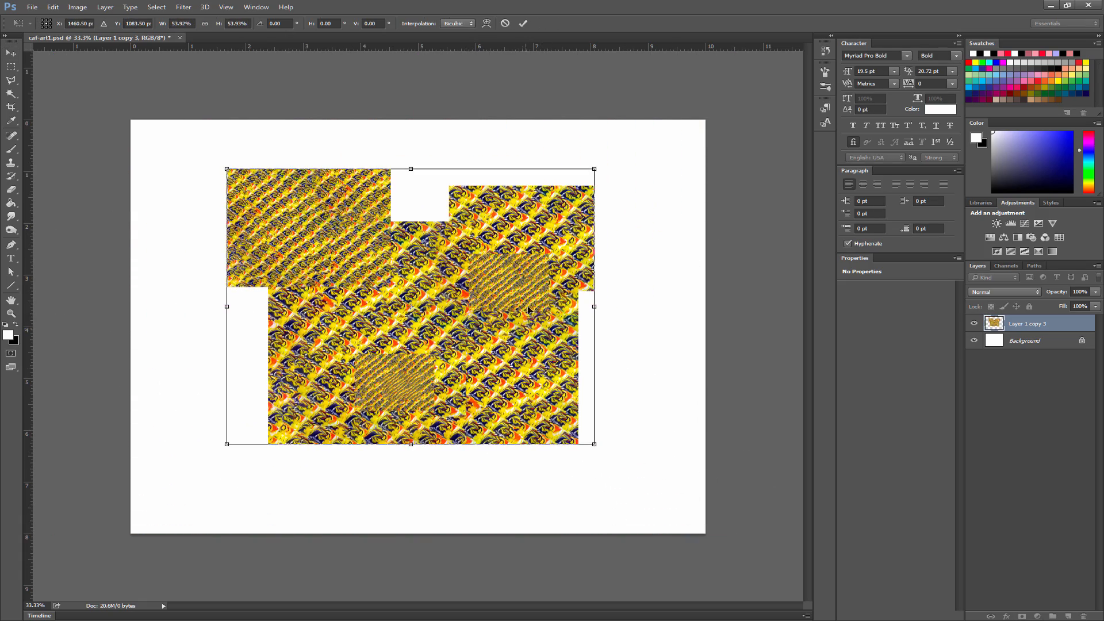
left_click(523, 23)
- Select the empty area around the irregular merged patchwork, fill it Content-Aware at 100% opacity, and deselect
left_click(11, 93)
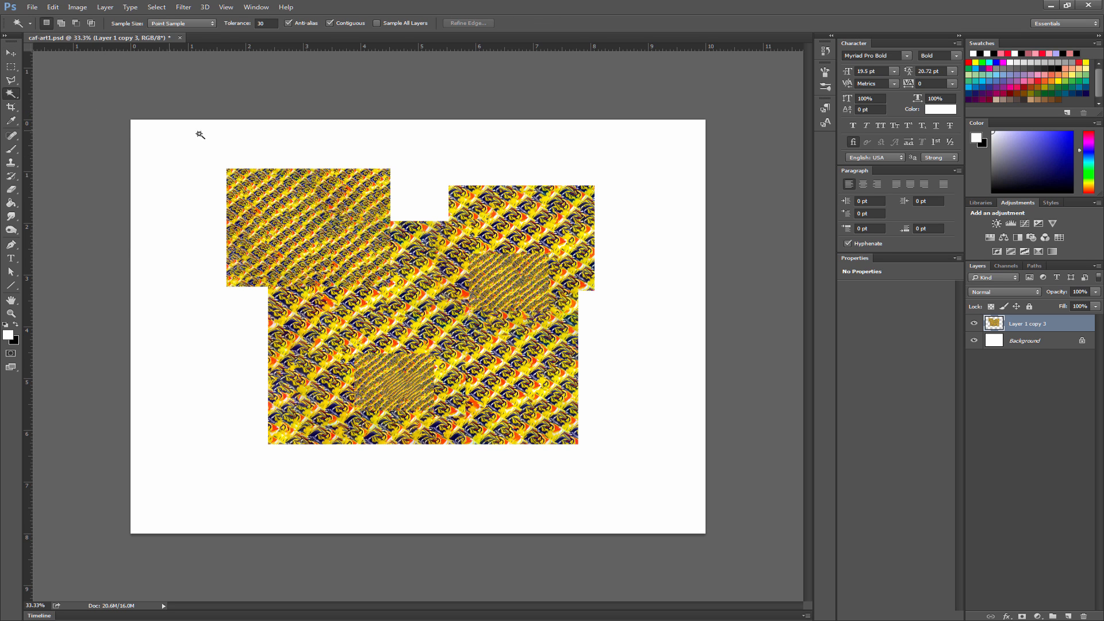
left_click(515, 164)
key("shift+F5")
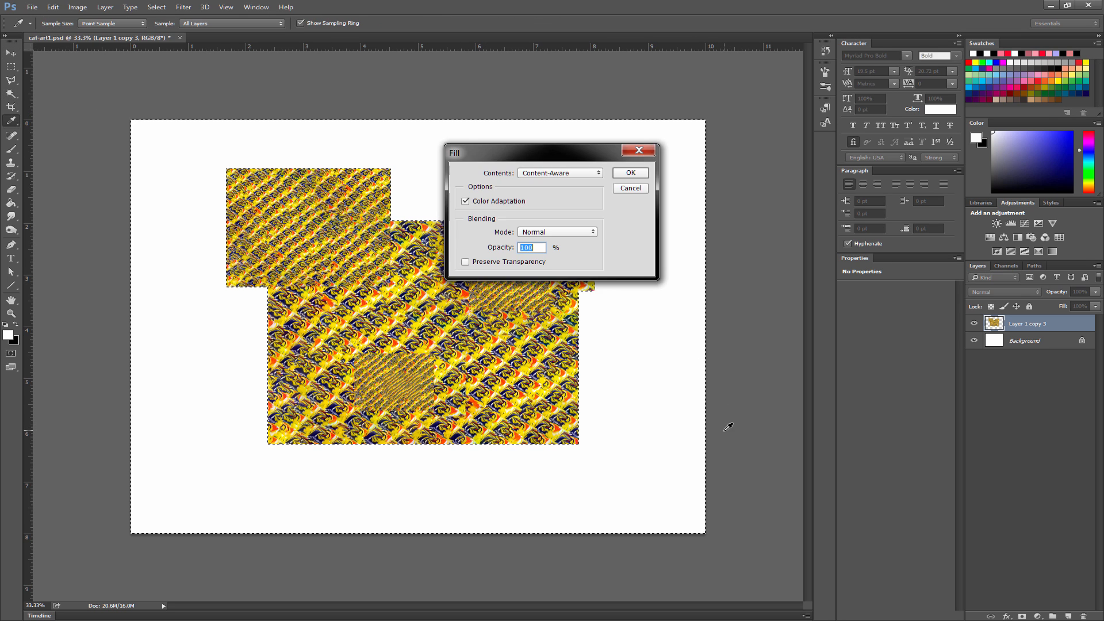
key("Return")
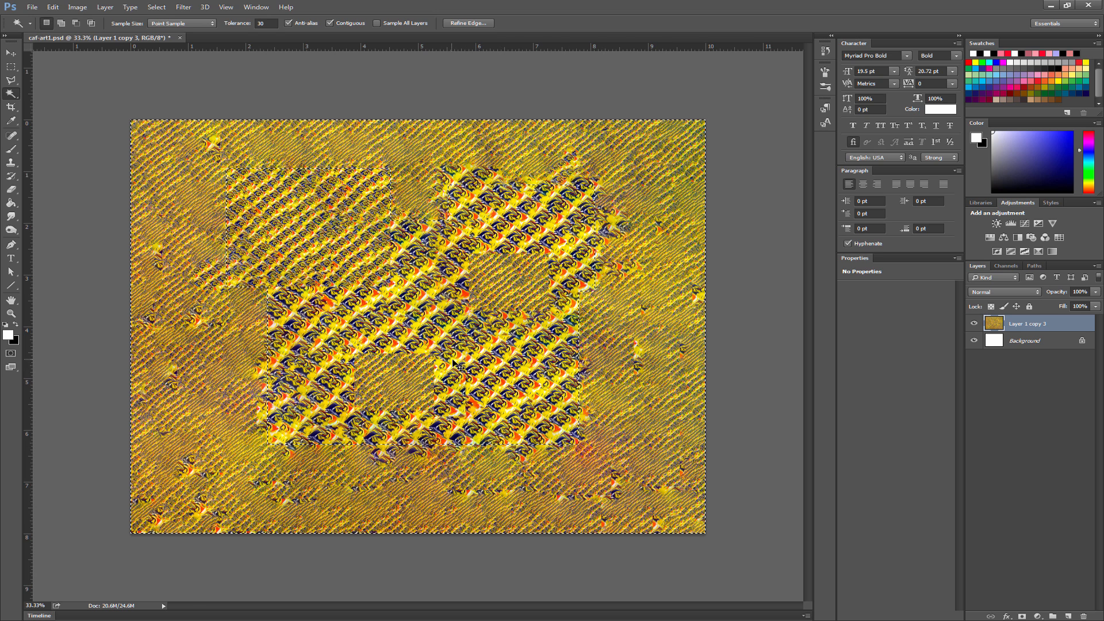
key("ctrl+d")
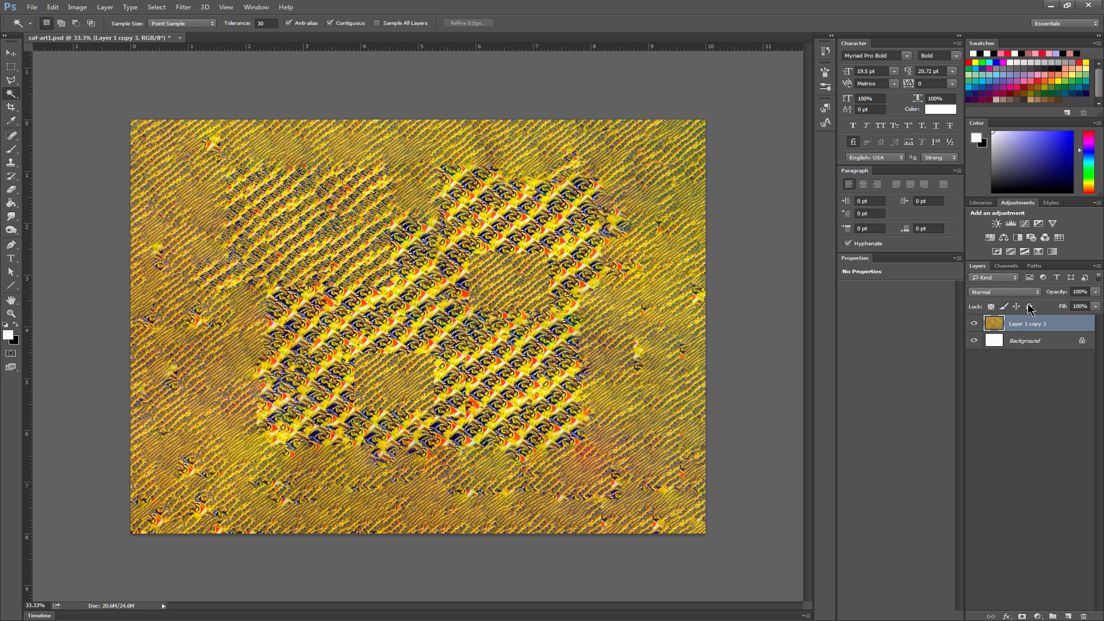
- Select the entire canvas and duplicate the filled patchwork onto a new layer
key("ctrl+a")
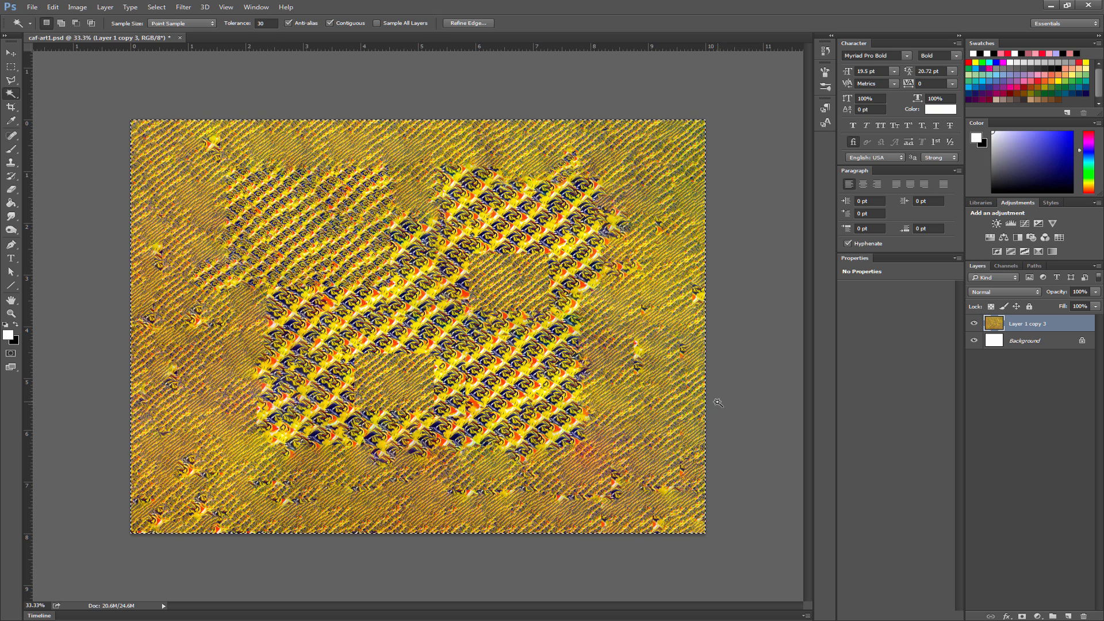
key("ctrl+j")
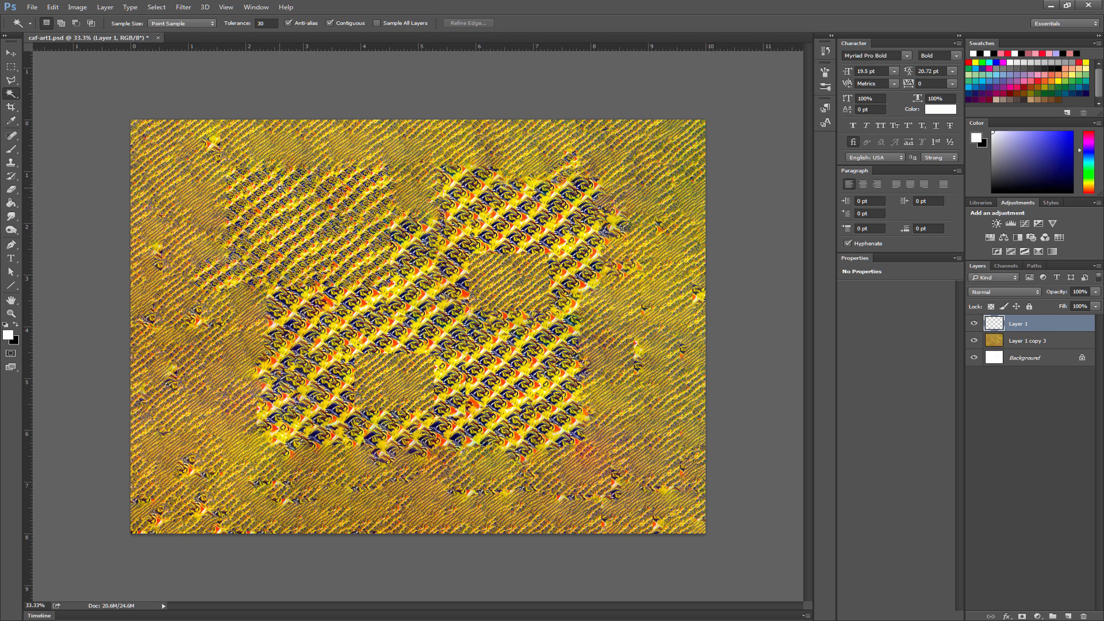
- Start a Free Transform on the top layer of the yellow patchwork
left_click(16, 55)
key("ctrl+t")
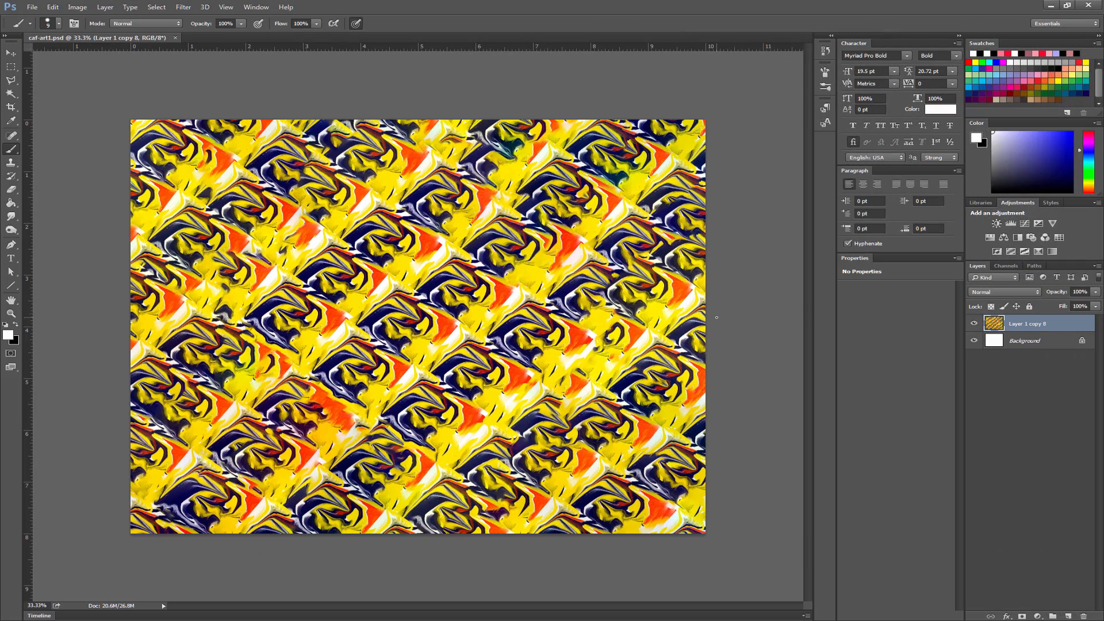
- Lasso and cut the irregular strip along the pattern's left side, then paste it as a new layer over the canvas's right side
left_click(11, 80)
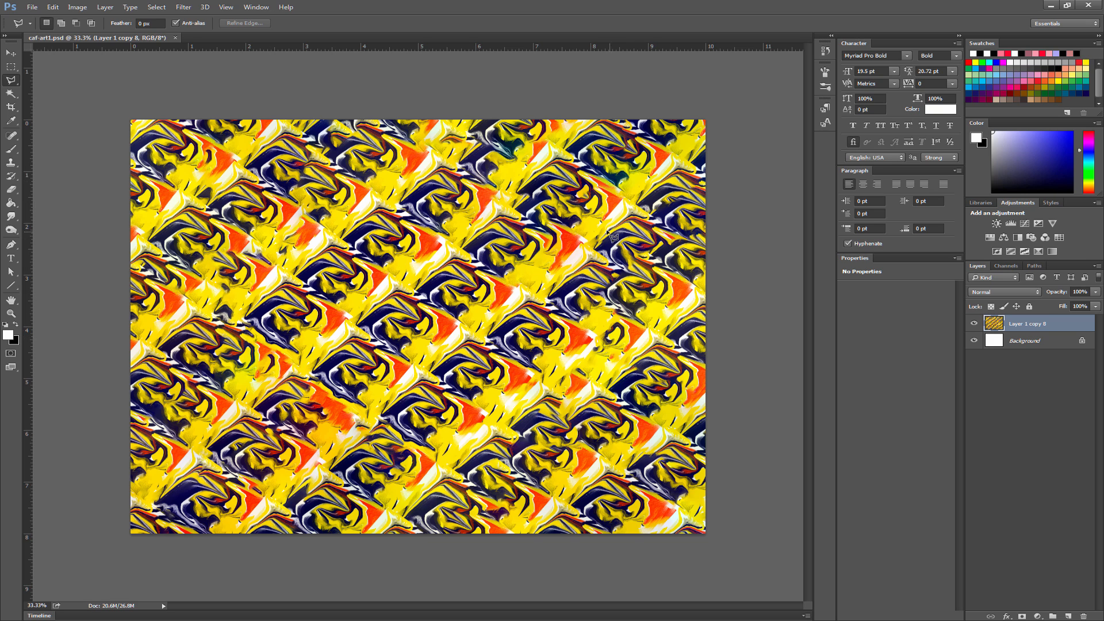
mouse_move(354, 103)
left_mouse_down()
mouse_move(319, 191)
mouse_move(205, 326)
mouse_move(274, 505)
mouse_move(271, 558)
mouse_move(163, 564)
mouse_move(98, 537)
left_mouse_up()
left_click(96, 516)
left_click(101, 138)
left_click(108, 93)
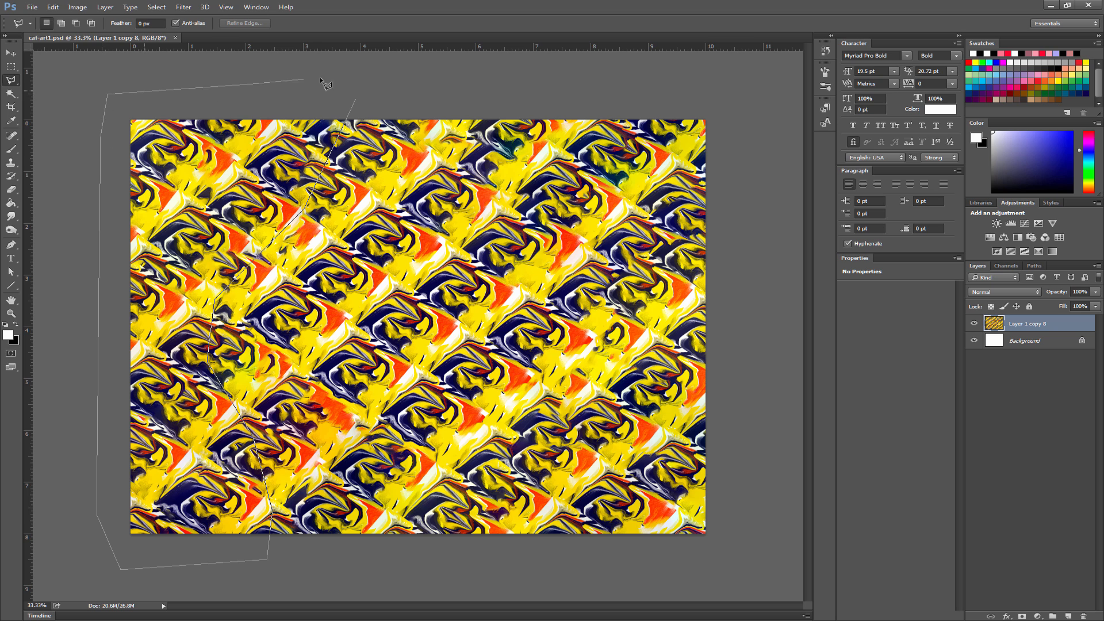
left_click(348, 84)
double_click(337, 94)
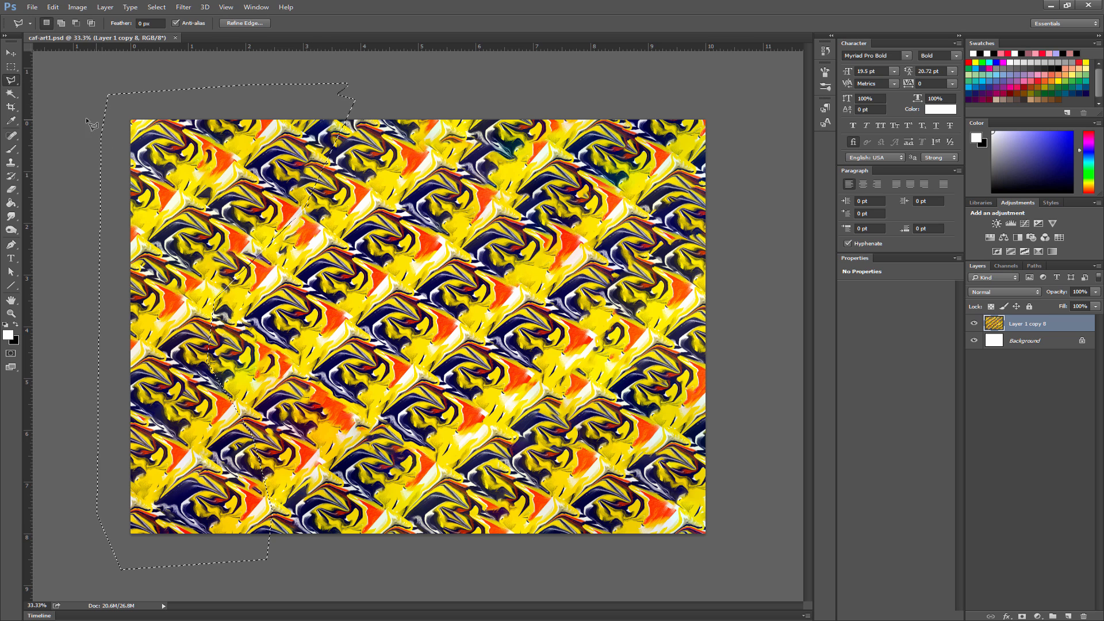
key("v")
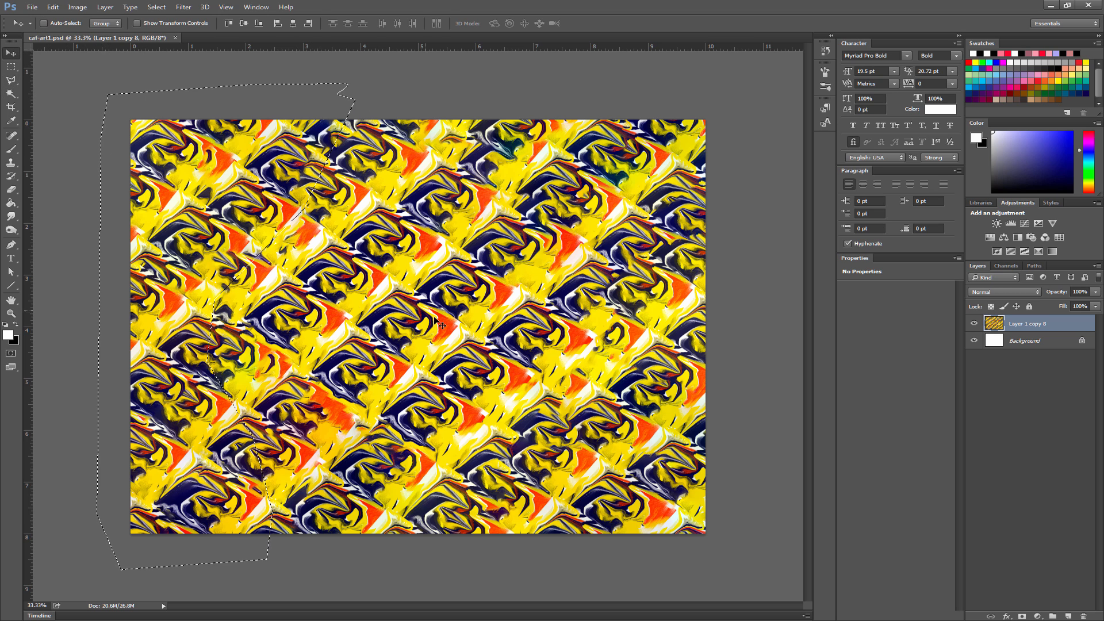
key("Delete")
key("ctrl+d")
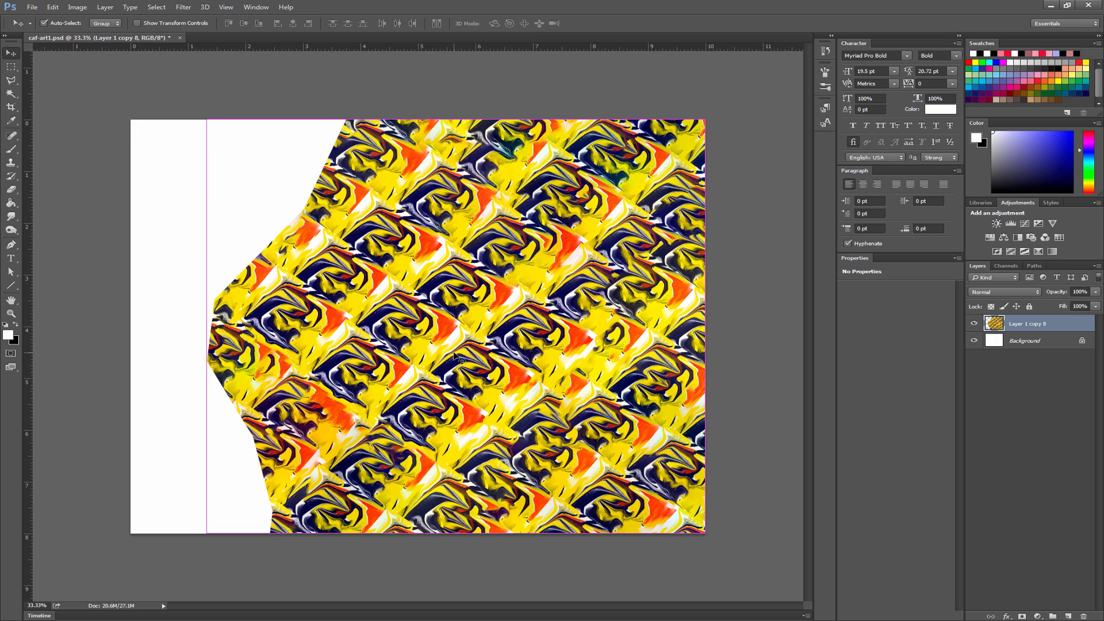
key("ctrl+v")
left_click_drag(408, 229, 601, 235)
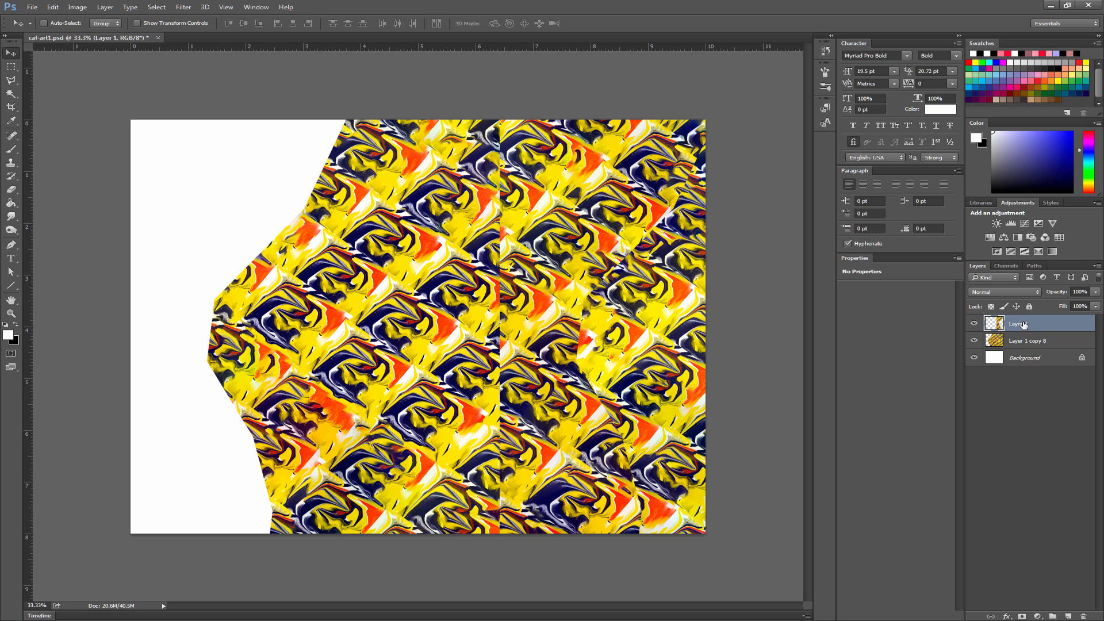
- On Layer 1 copy 8, lasso an angular chunk reaching from the pattern's left edge to near the canvas's center and cut it out
left_click(1031, 345)
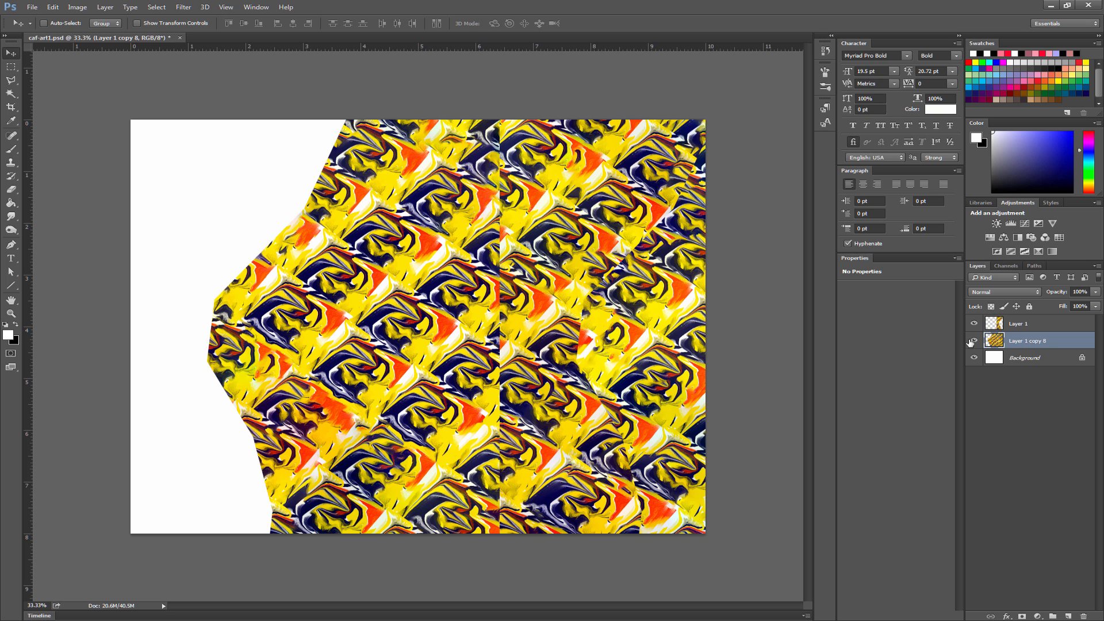
key("l")
left_click(303, 172)
left_click(402, 248)
left_click(440, 305)
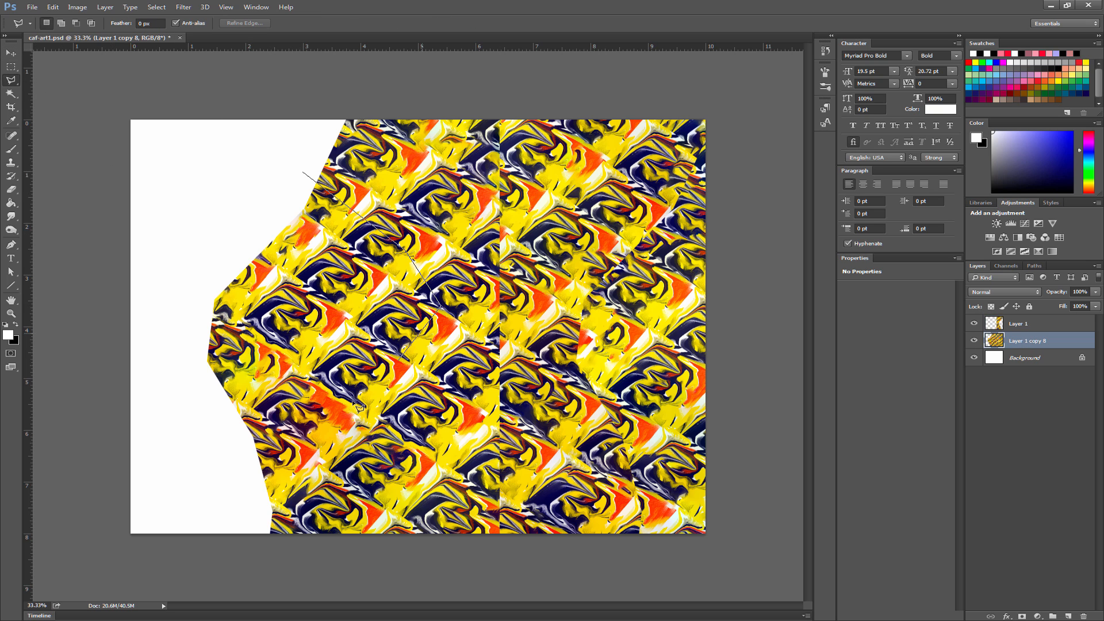
left_click(275, 487)
left_click(184, 449)
left_click(165, 385)
left_click(150, 303)
left_click(206, 203)
double_click(293, 180)
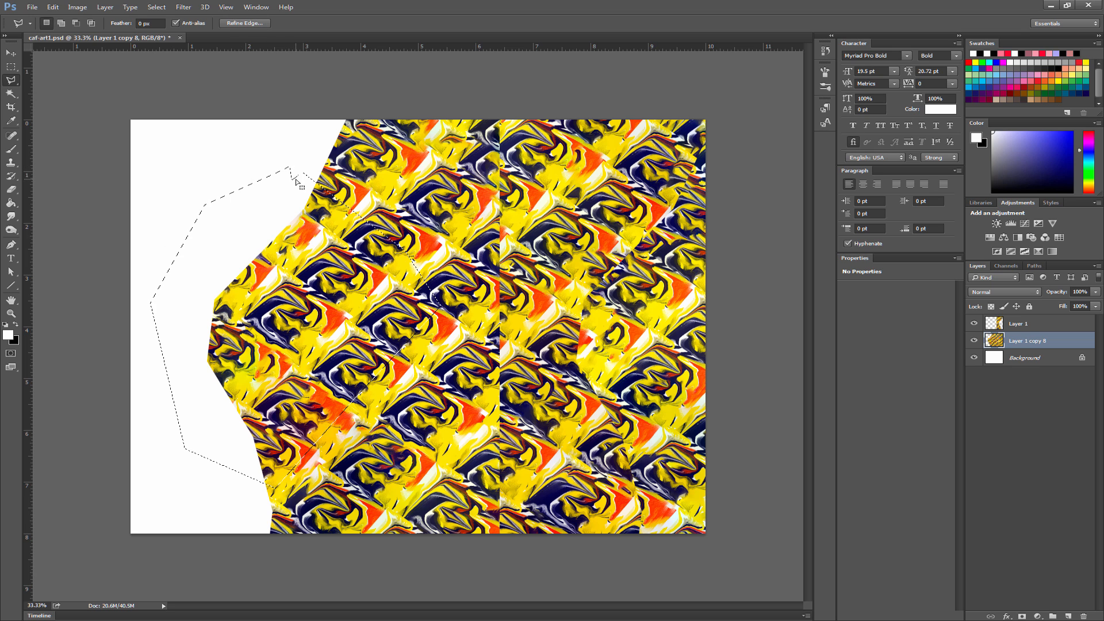
key("ctrl+x")
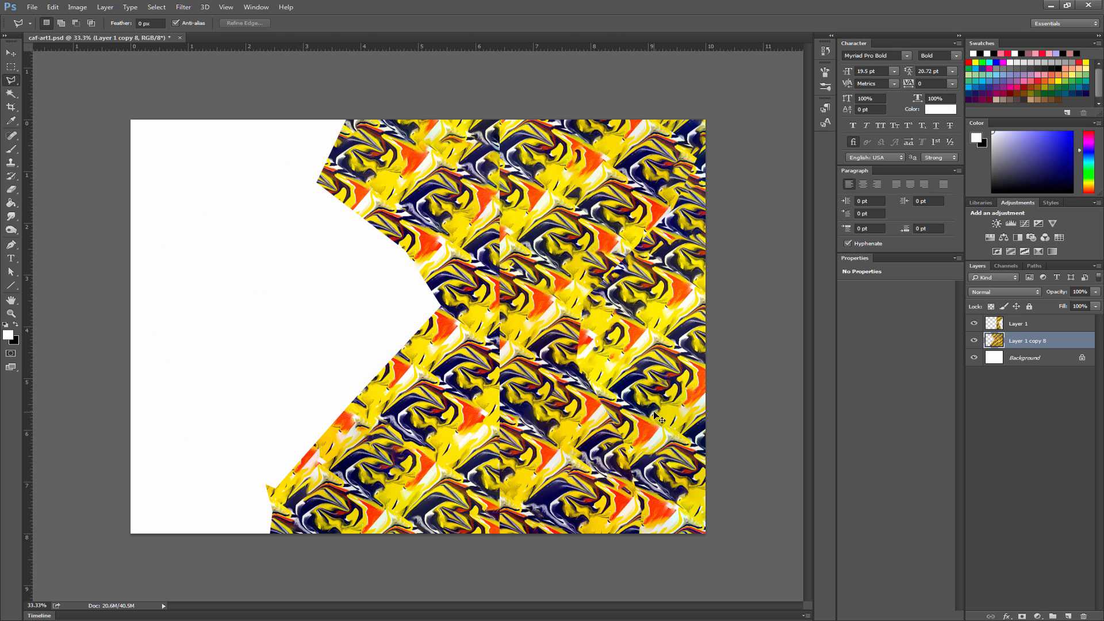
- Paste the chunk as a new layer, move it right over the pattern, and hide Layer 1 and Layer 2
key("ctrl+v")
key("v")
left_click_drag(277, 190, 473, 268)
left_click(975, 341)
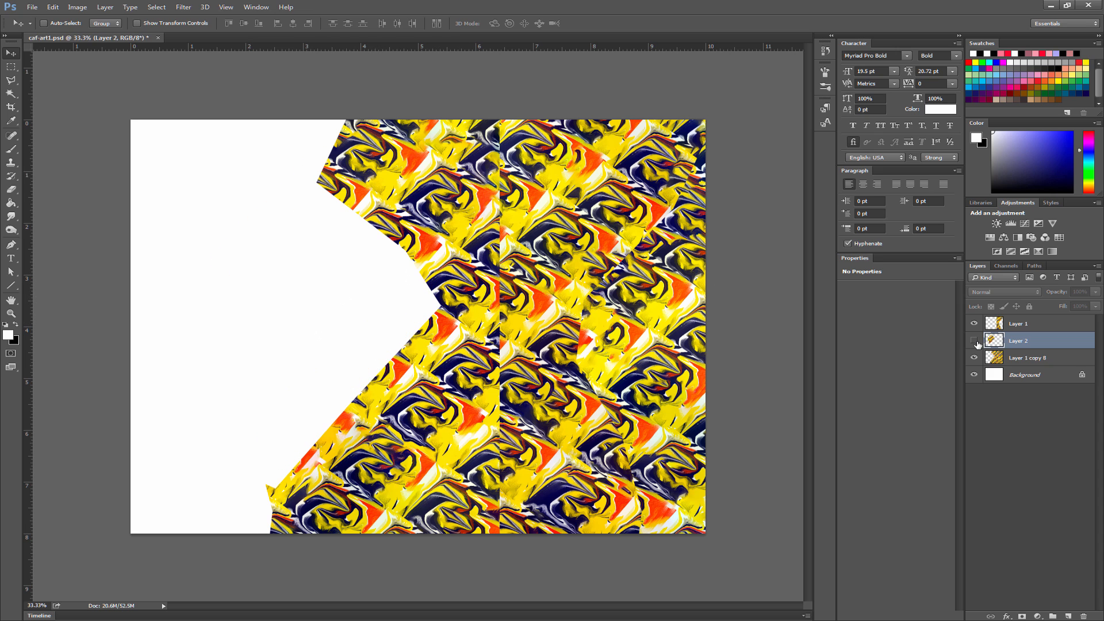
left_click(974, 324)
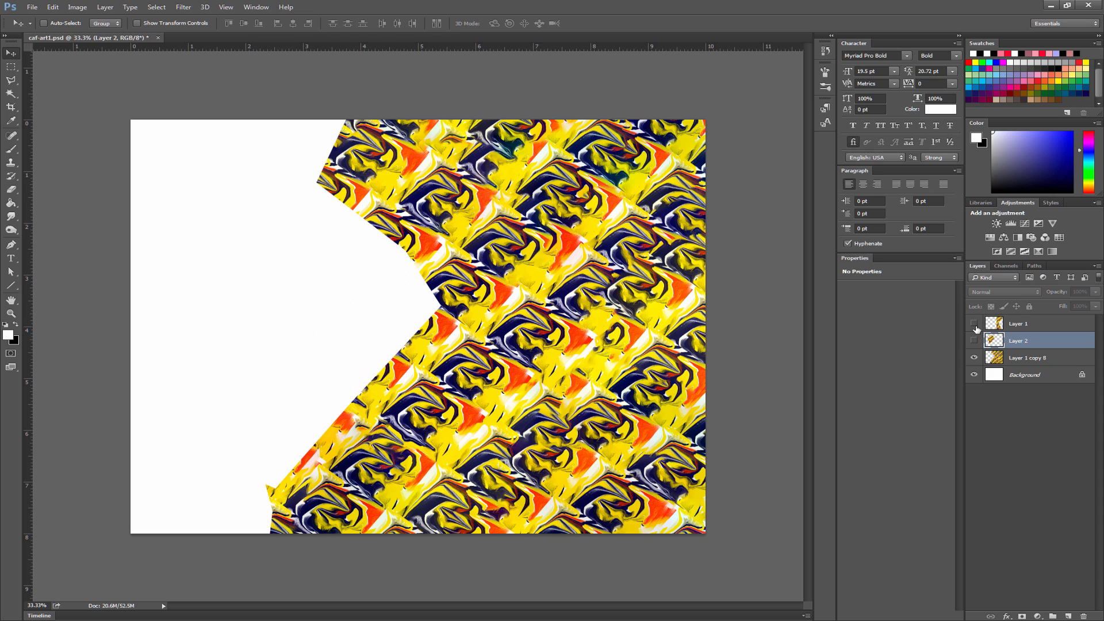
- Lasso the upper part of the pattern on Layer 1 copy 8, cut it to a new layer and move it down and left
left_click(1022, 359)
left_click(11, 80)
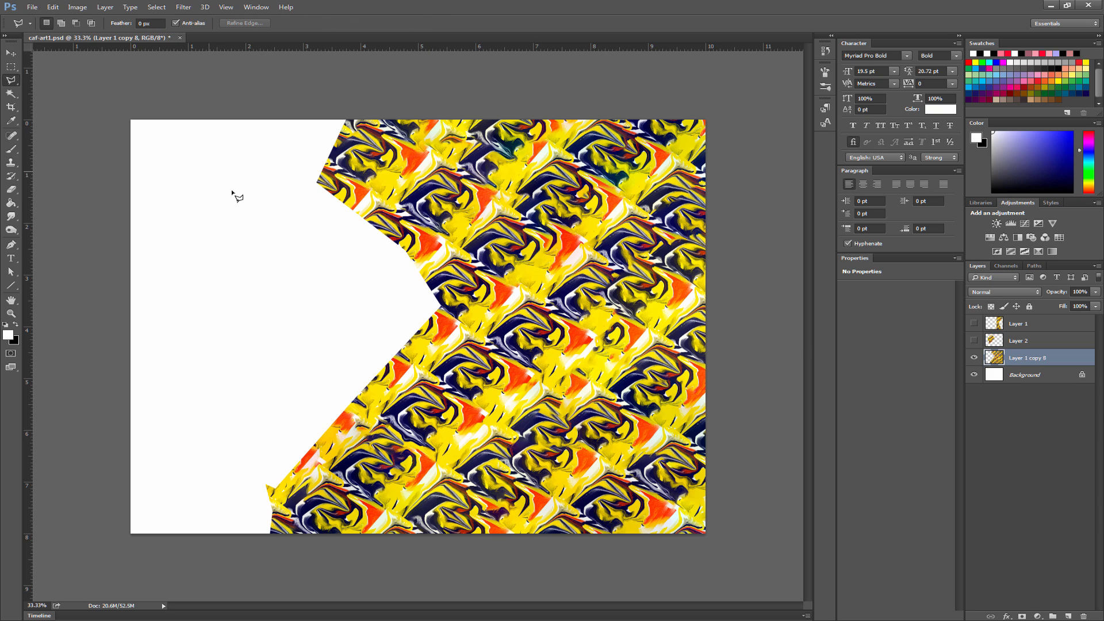
left_click(335, 255)
left_click(598, 303)
left_click(636, 248)
left_click(678, 102)
left_click(595, 89)
left_click(383, 89)
left_click(293, 114)
left_click(259, 248)
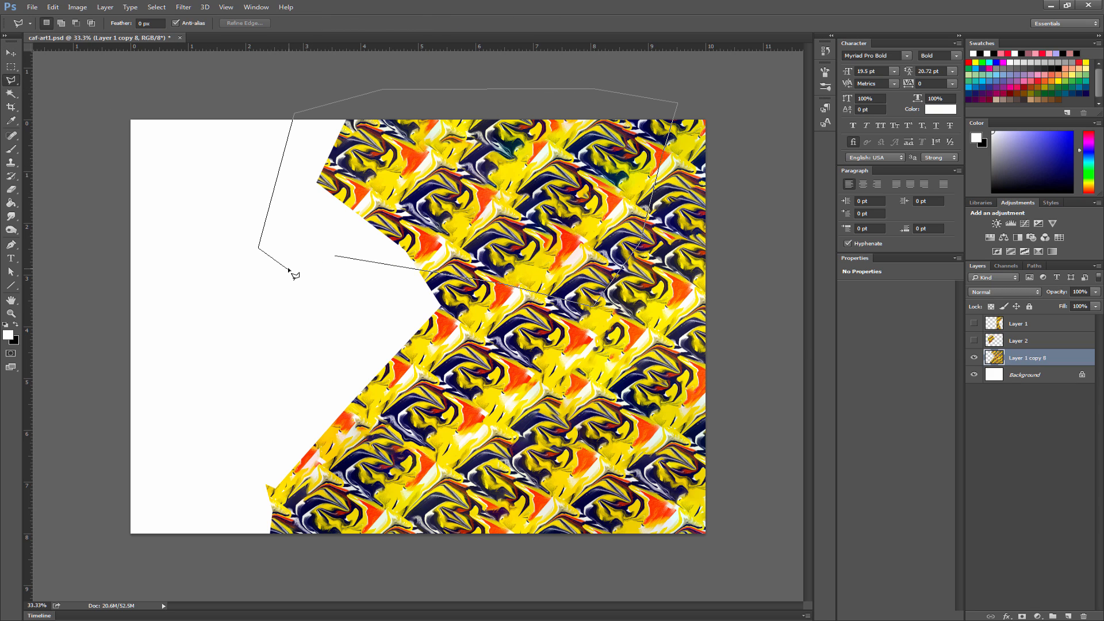
left_click(288, 266)
left_click(334, 256)
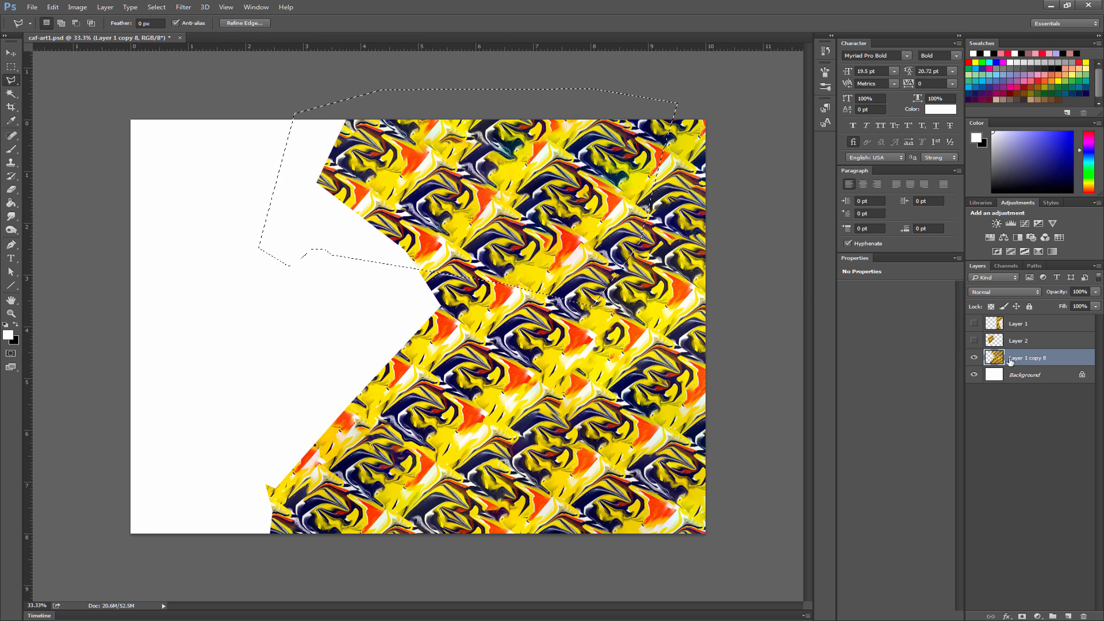
key("ctrl+shift+j")
left_click_drag(601, 215, 525, 328)
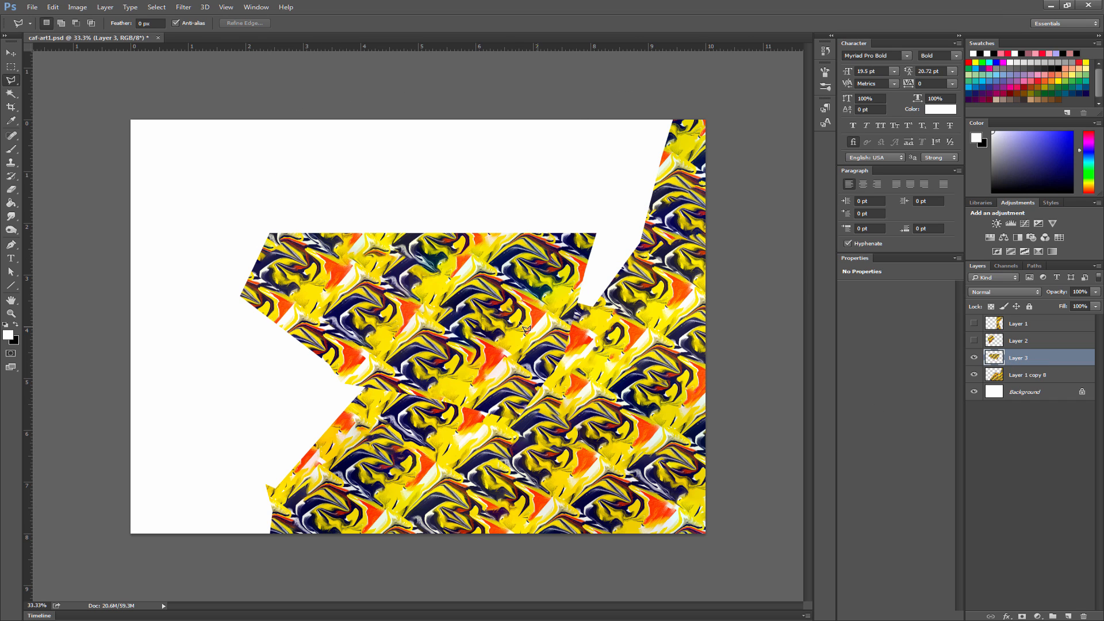
- Hide Layer 3, then lasso the lower-left part of Layer 1 copy 8, cut it to a new layer and shift it up and left
left_click(975, 358)
left_click(999, 376)
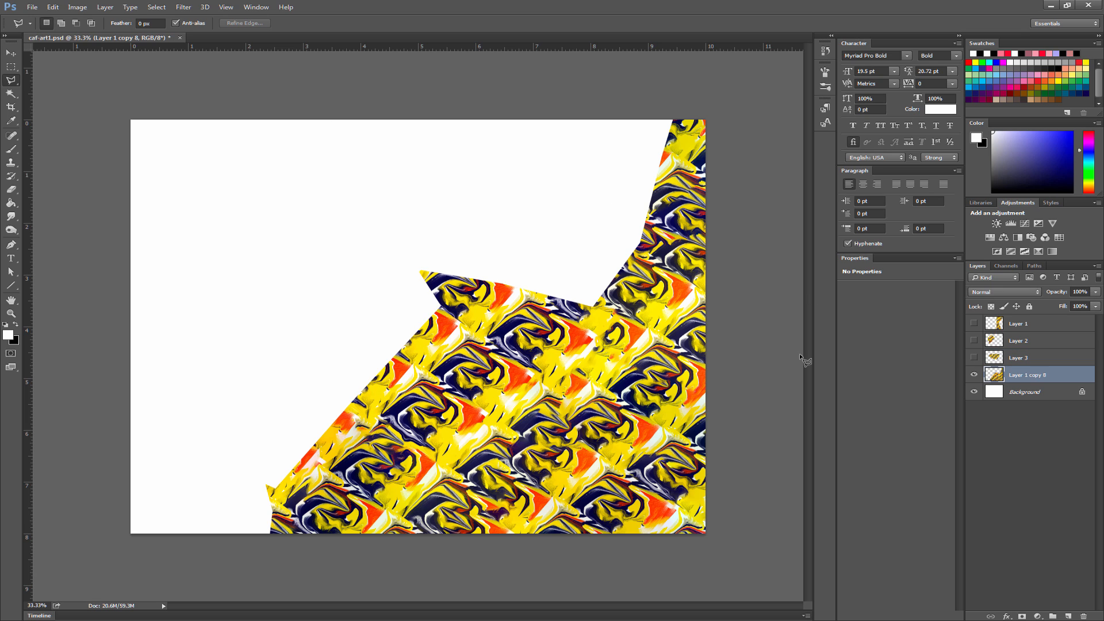
mouse_move(528, 251)
left_mouse_down()
mouse_move(618, 454)
mouse_move(361, 560)
mouse_move(344, 287)
mouse_move(520, 226)
left_mouse_up()
left_click(521, 227)
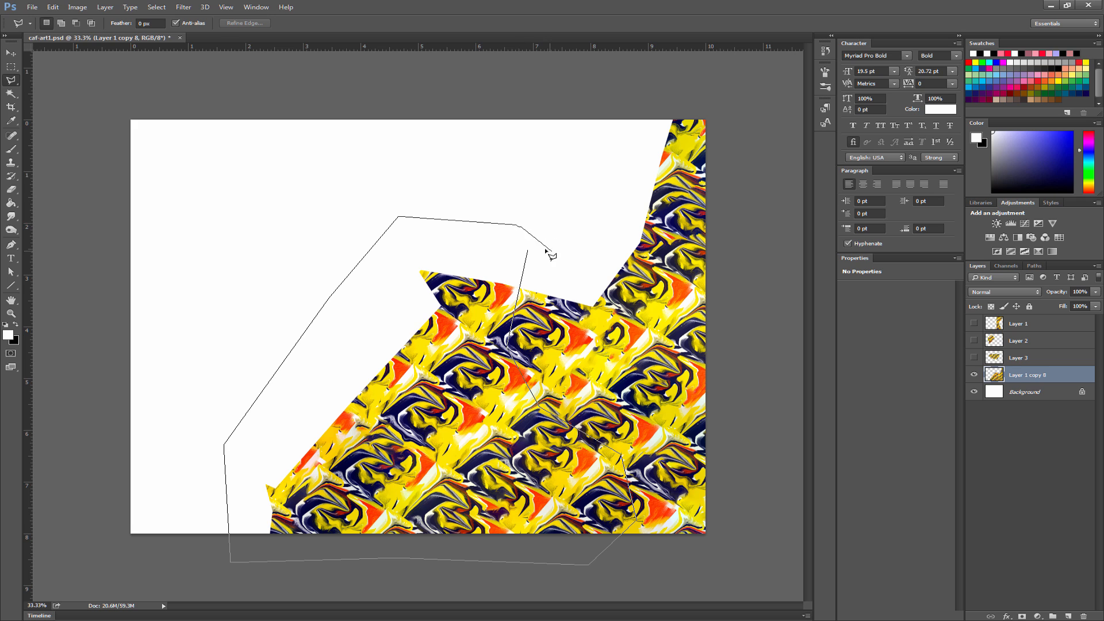
left_click(527, 249)
key("ctrl+shift+j")
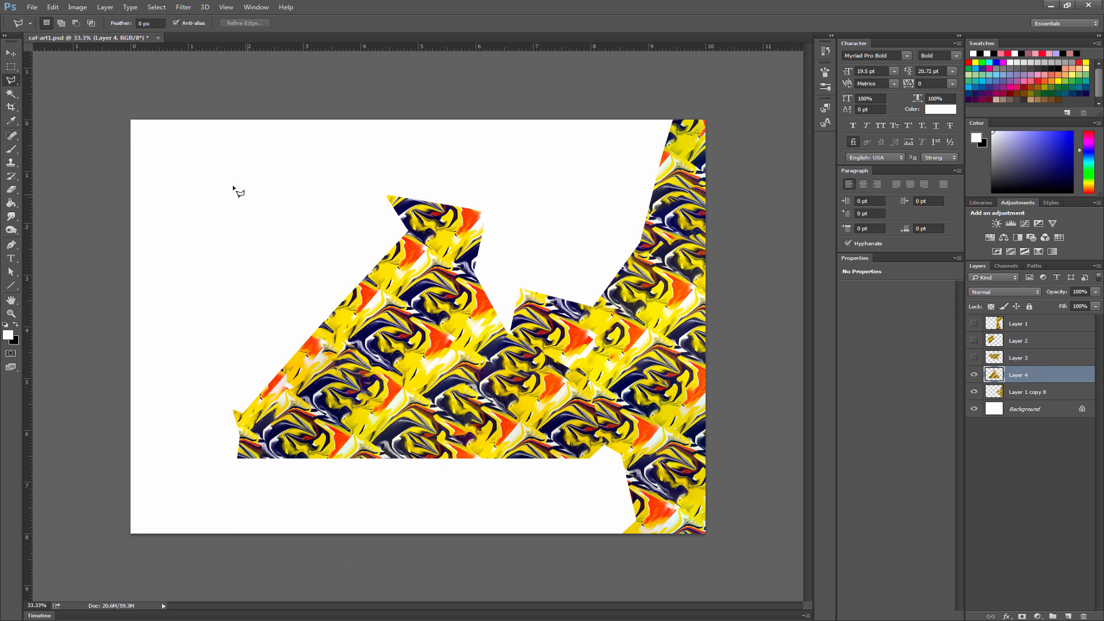
- Move the Layer 1 copy 8 piece to the canvas's left edge and the Layer 4 piece to the upper-right corner
left_click(1019, 396)
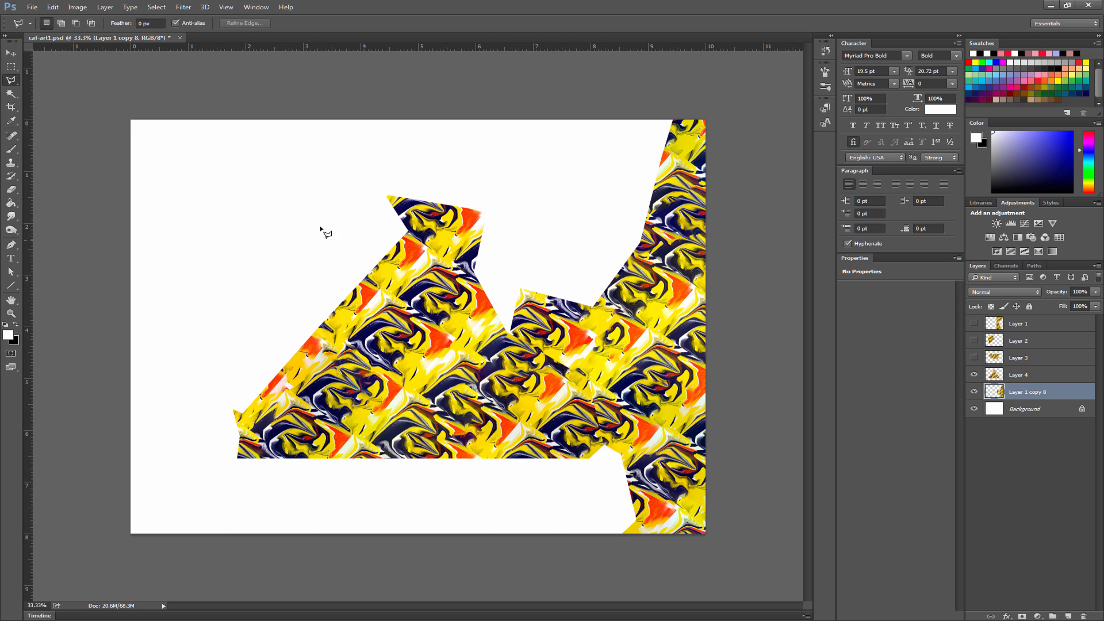
key("v")
left_click(1031, 407)
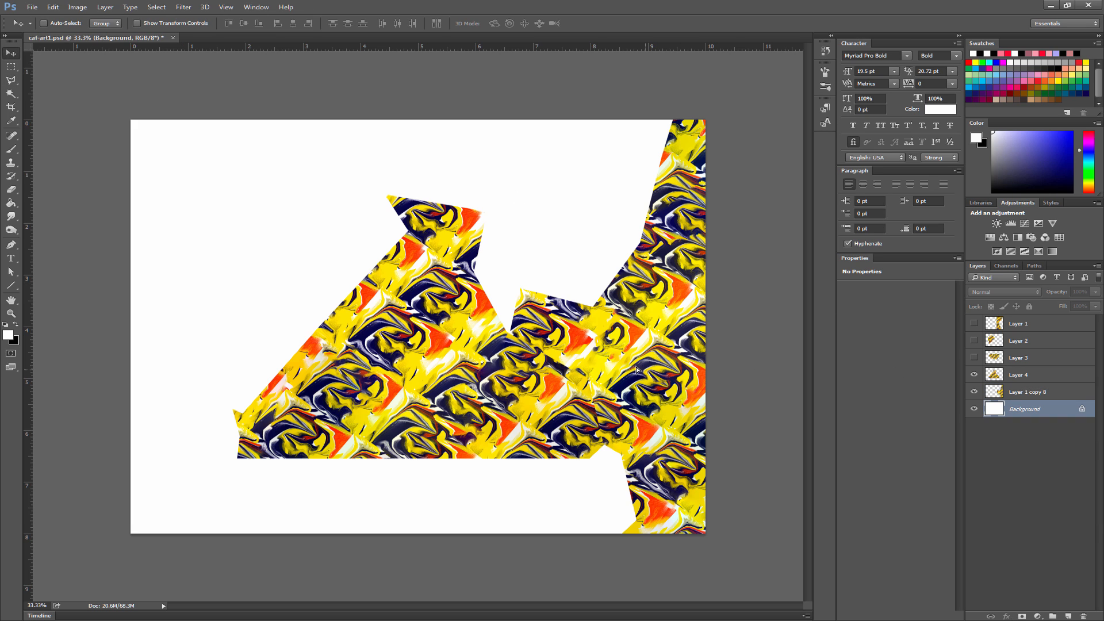
left_click(351, 328)
left_click(554, 236)
left_click(1018, 392)
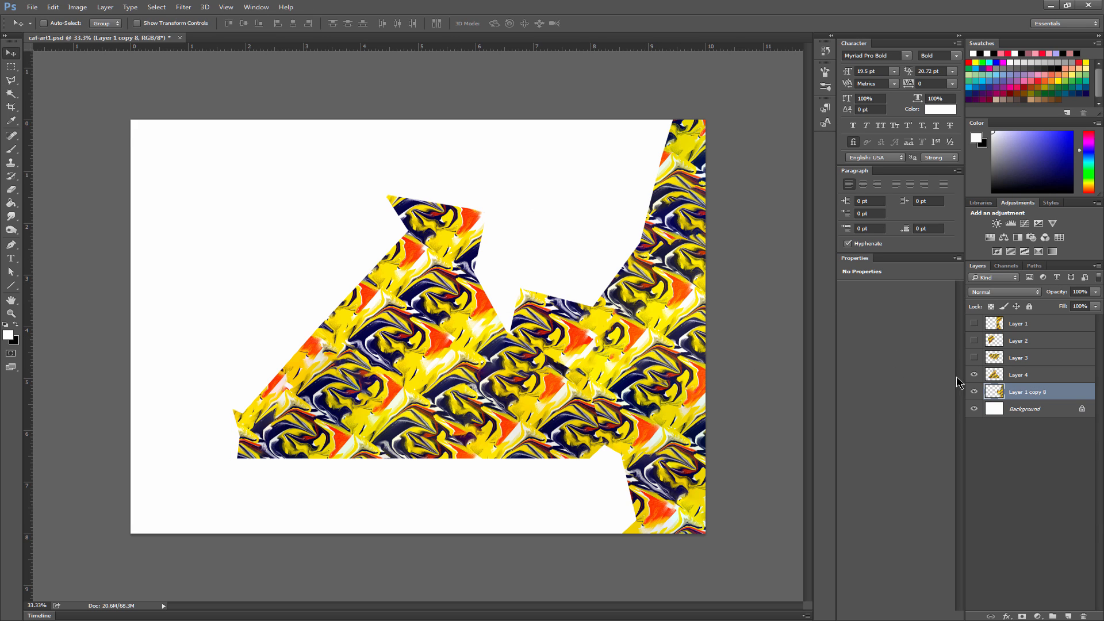
left_click_drag(297, 303, 178, 259)
left_click(1019, 374)
left_click_drag(482, 387, 697, 251)
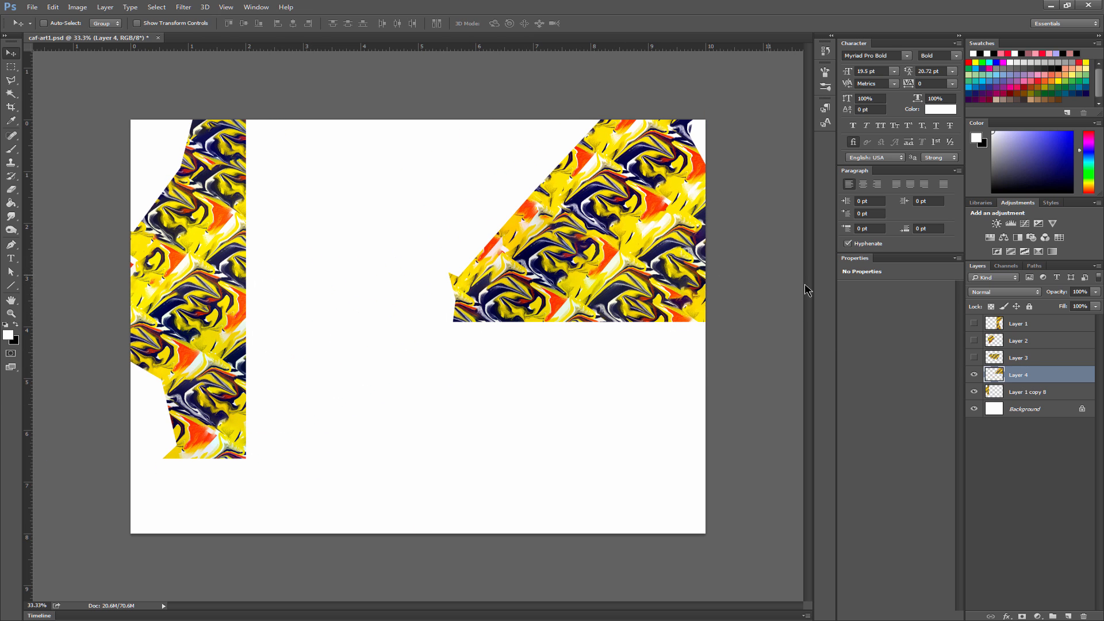
- Show Layers 3, 2 and 1 and move their pieces to the canvas's lower right, upper center and lower center, respectively
left_click(1016, 364)
left_click(975, 358)
left_click_drag(556, 277, 732, 408)
left_click(995, 340)
left_click_drag(372, 315, 474, 168)
left_click(974, 323)
left_click(1018, 323)
left_click_drag(555, 265, 326, 503)
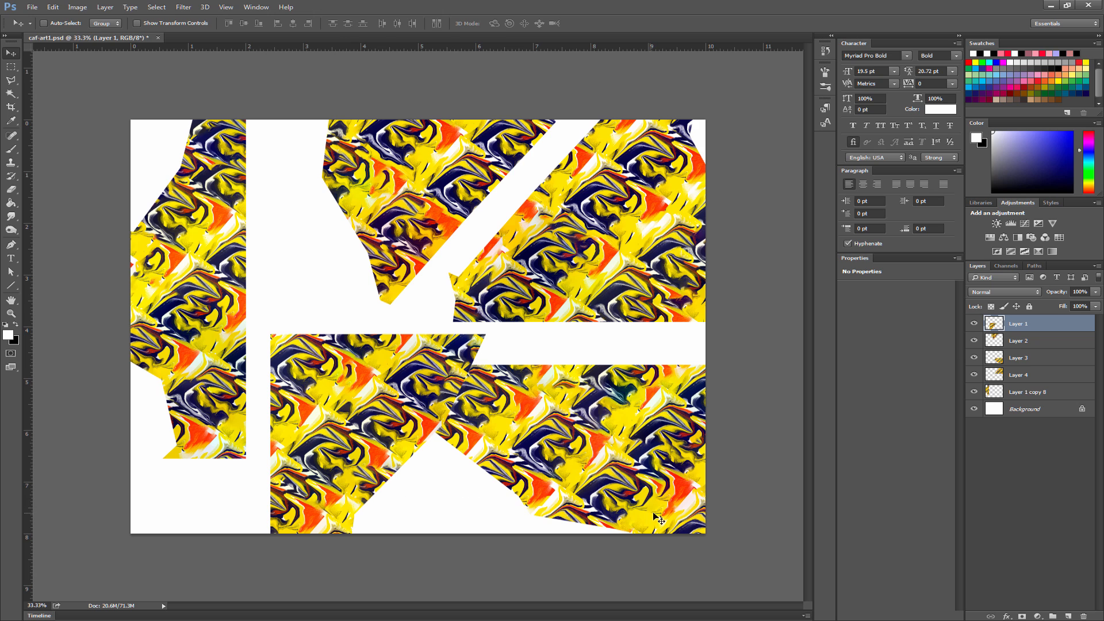
- Merge the five pattern-piece layers and fill all the empty gaps around the pieces Content-Aware with Color Adaptation at 100% opacity
left_click(1034, 395, "shift")
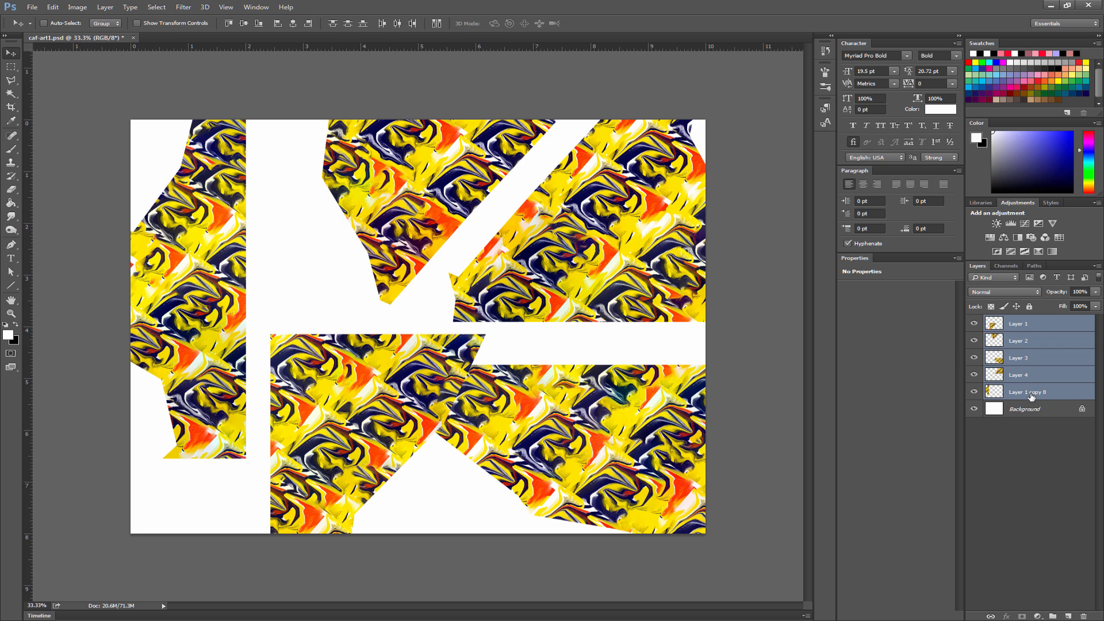
key("ctrl+e")
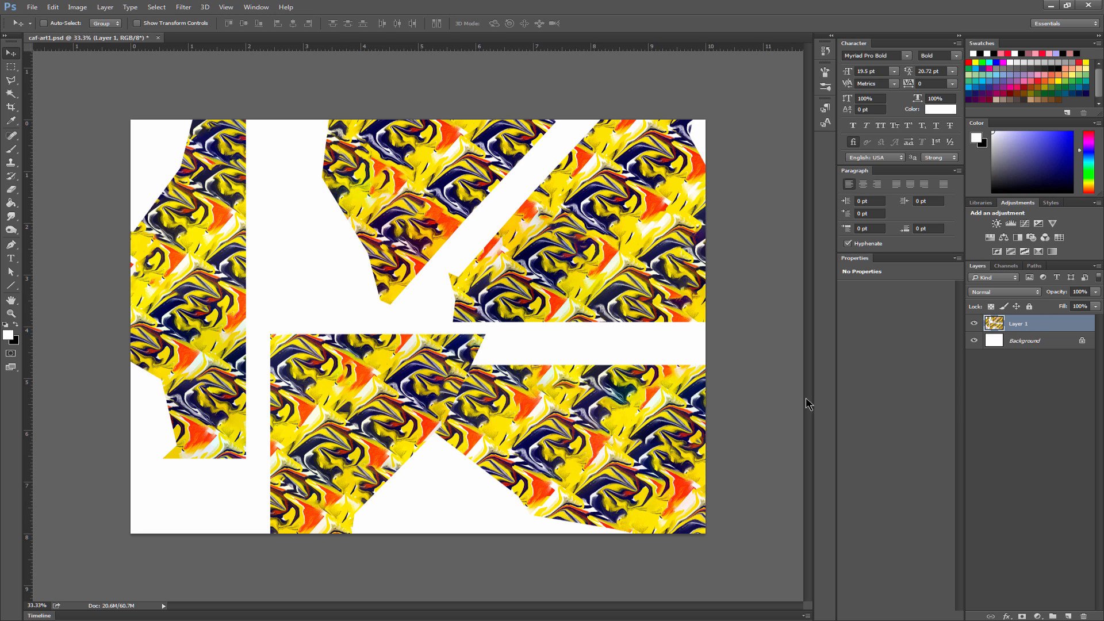
left_click(13, 93)
left_click(152, 131)
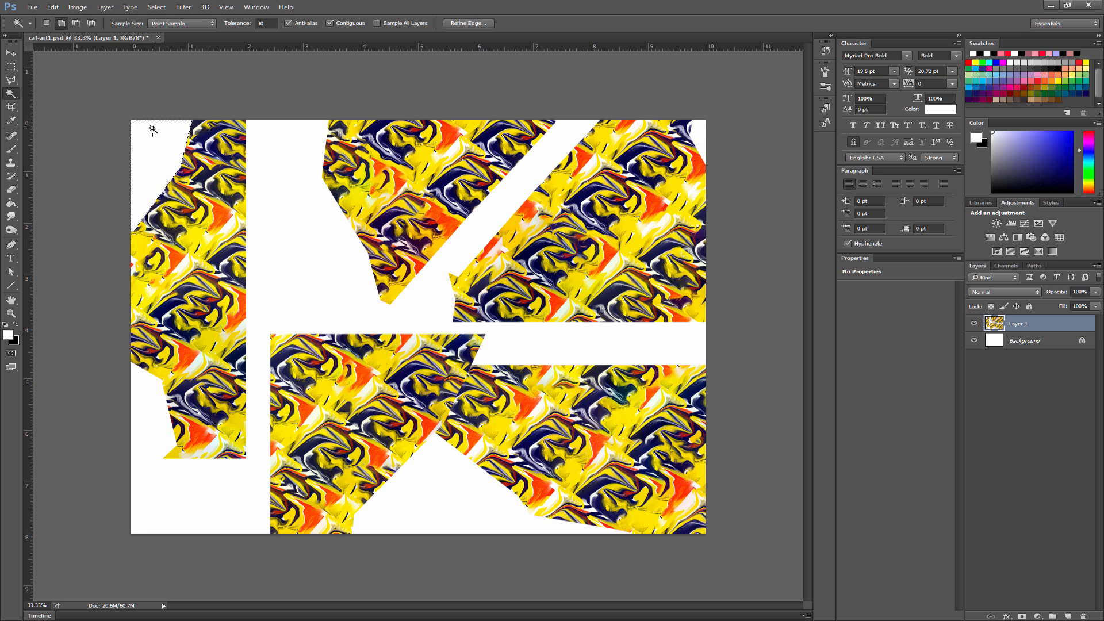
left_click(328, 191)
left_click(439, 481)
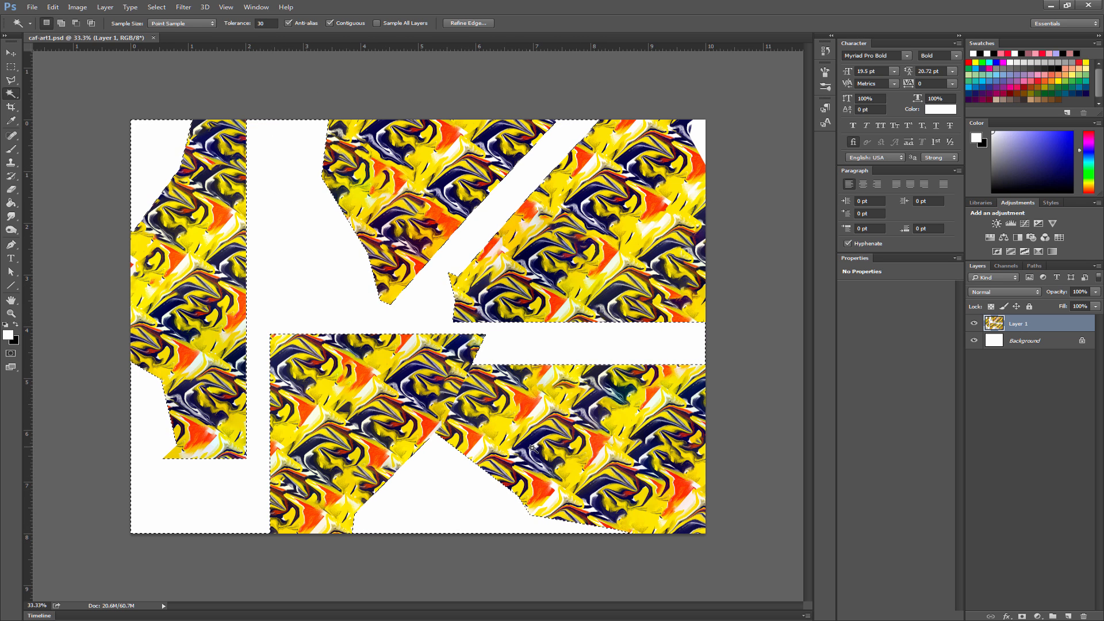
key("shift+BackSpace")
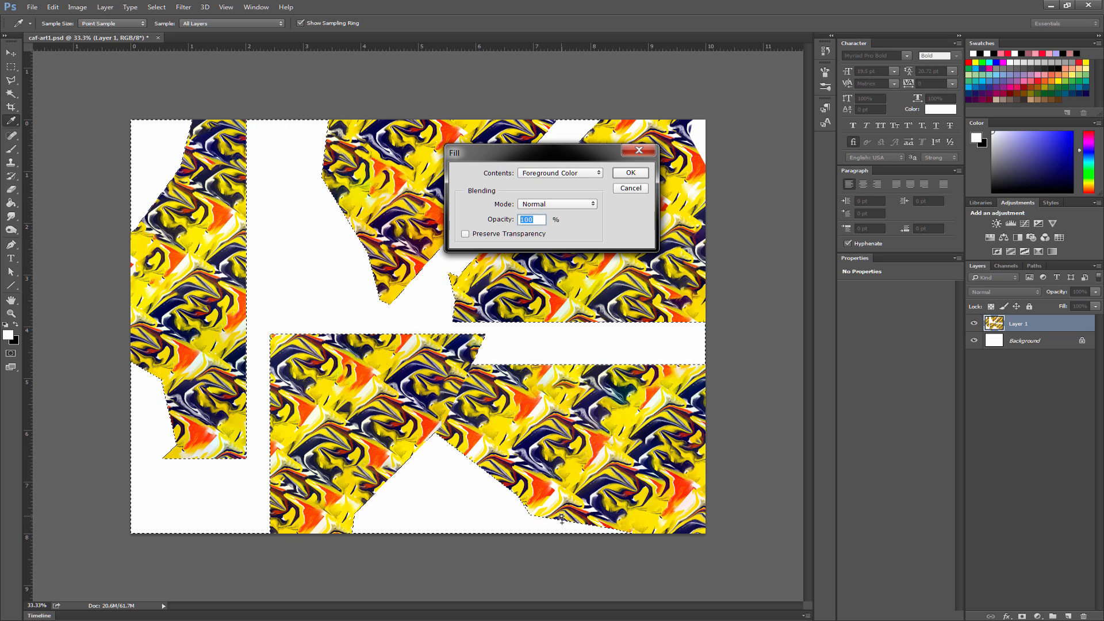
left_click(556, 172)
left_click(550, 212)
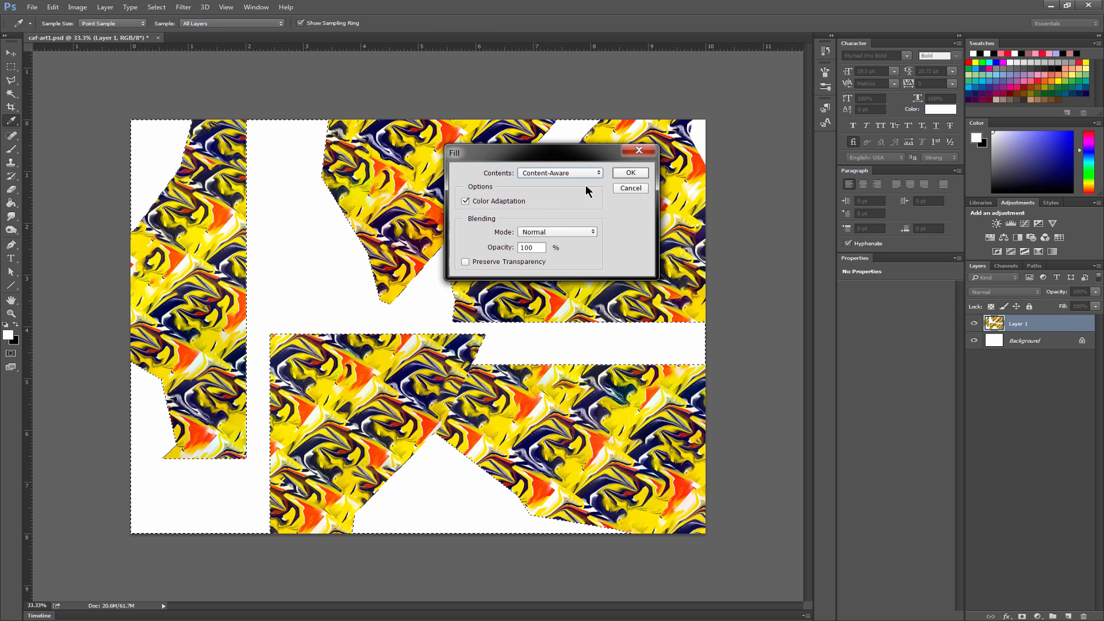
left_click(631, 173)
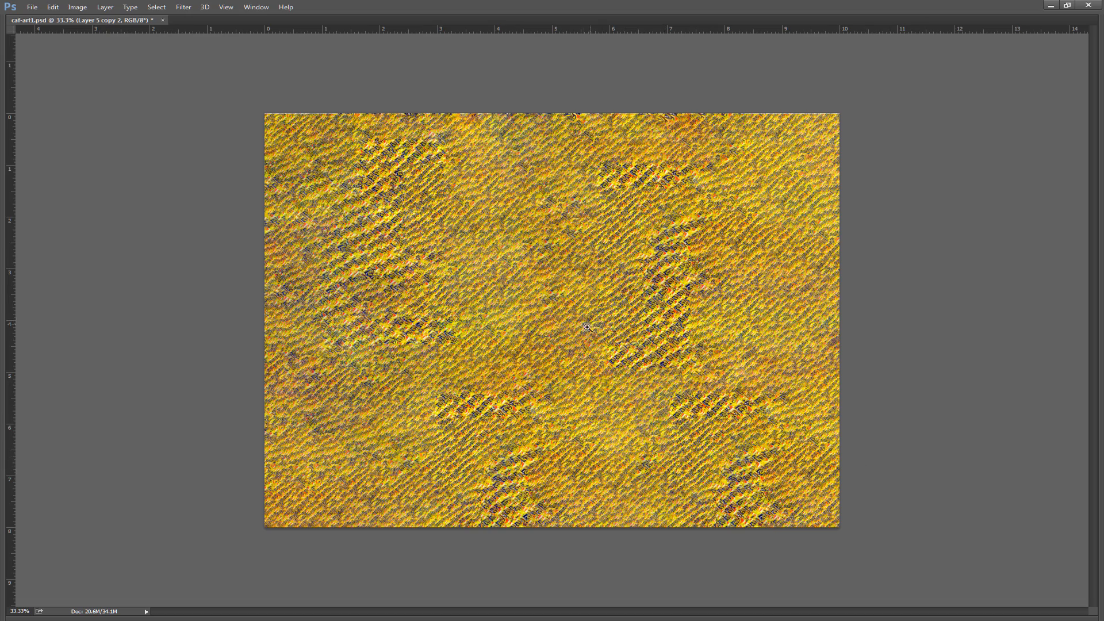
- Examine the details of the resulting dense yellow texture at several zoom levels, down to 50%
left_click_drag(587, 328, 606, 317)
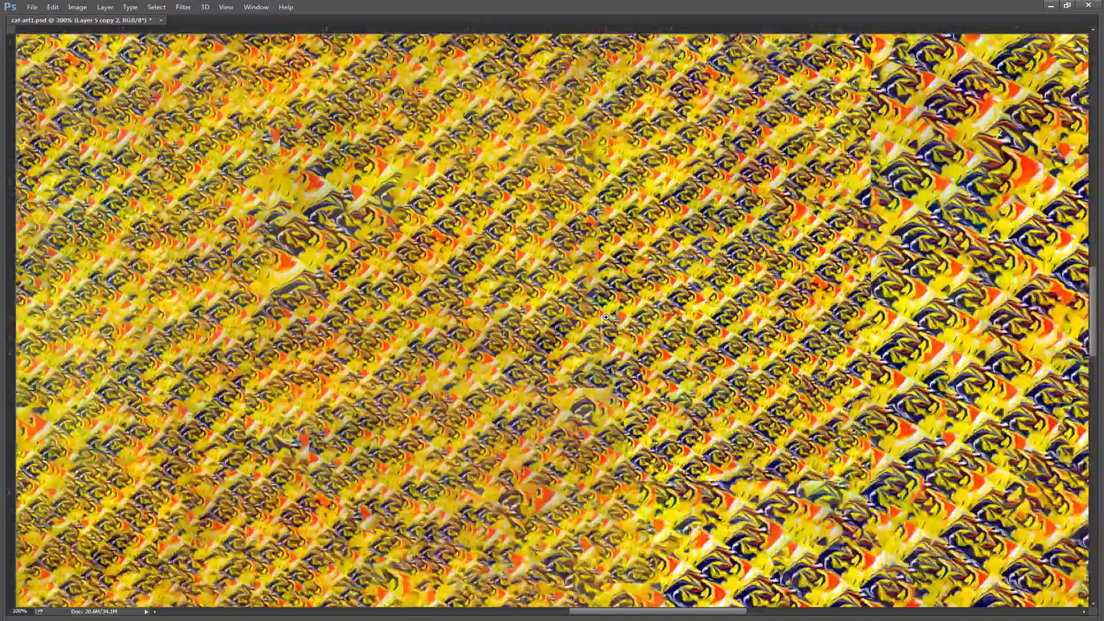
left_click(606, 317)
left_click(610, 324, "alt")
left_click(611, 324, "alt")
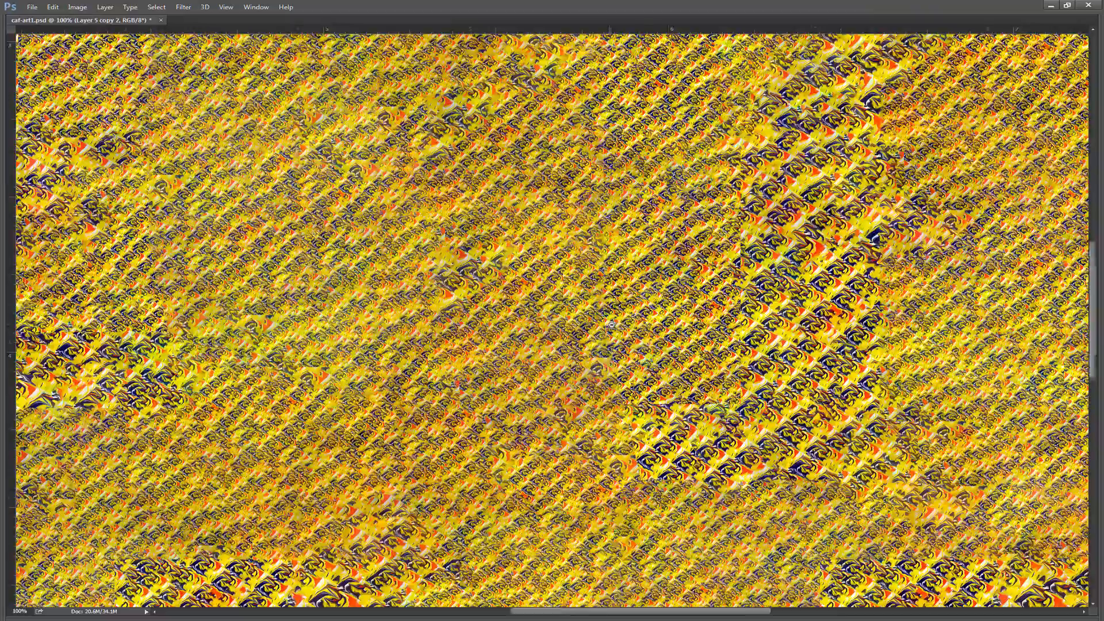
left_click(638, 357, "alt")
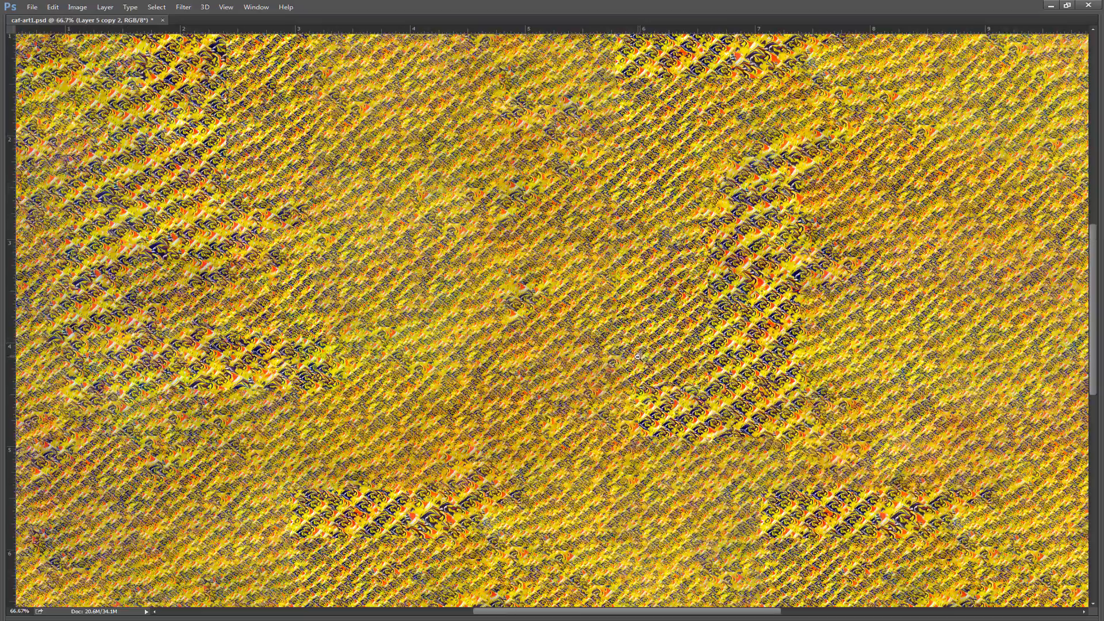
left_click(639, 357, "alt")
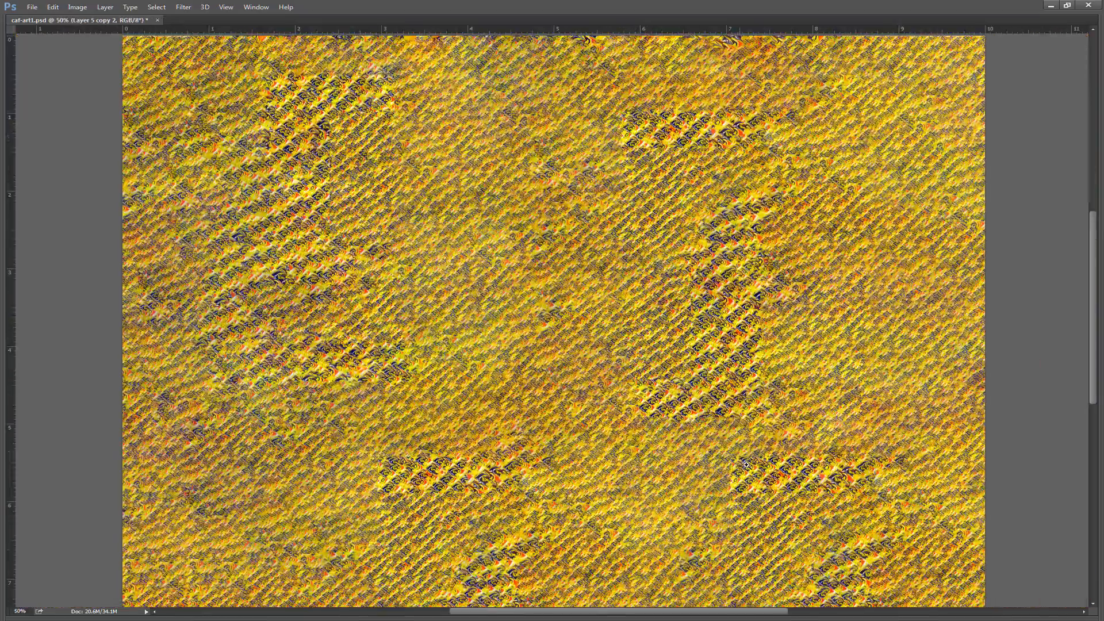
left_click_drag(816, 527, 780, 464)
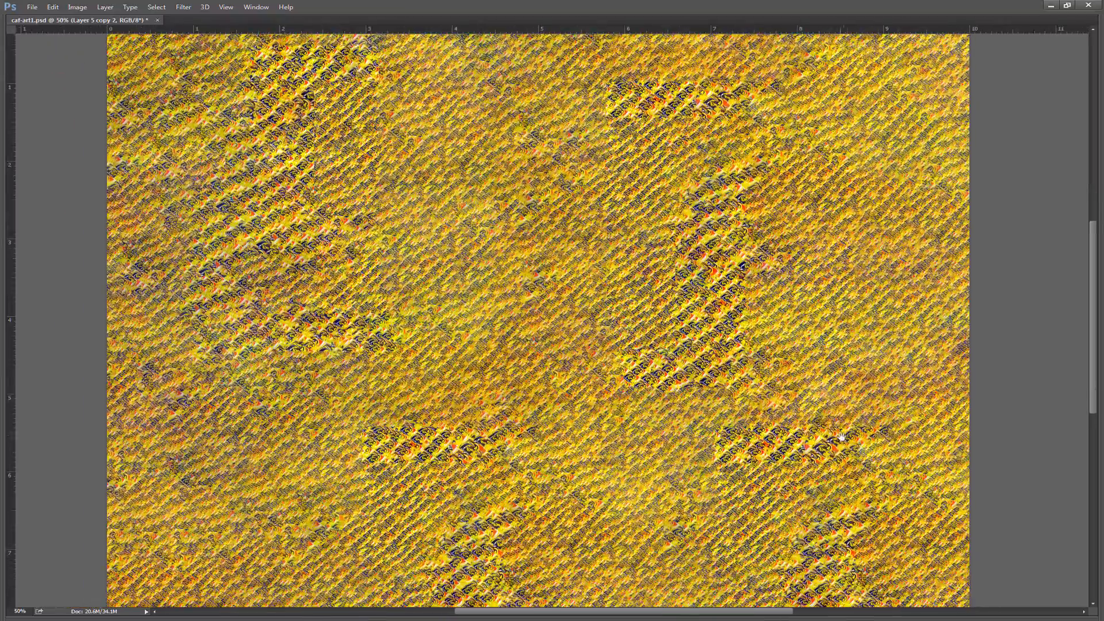